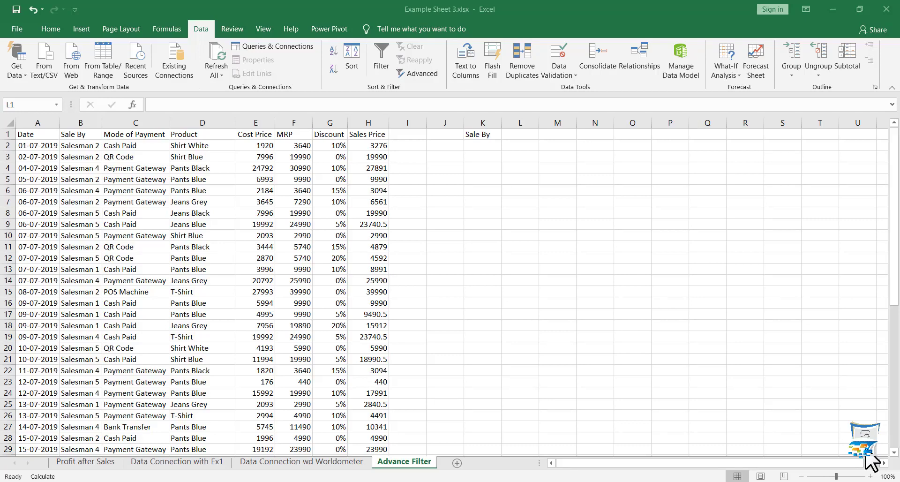
Step: Turn on header filters for the sales table
{"action": "left_click", "coordinate": [736, 289]}
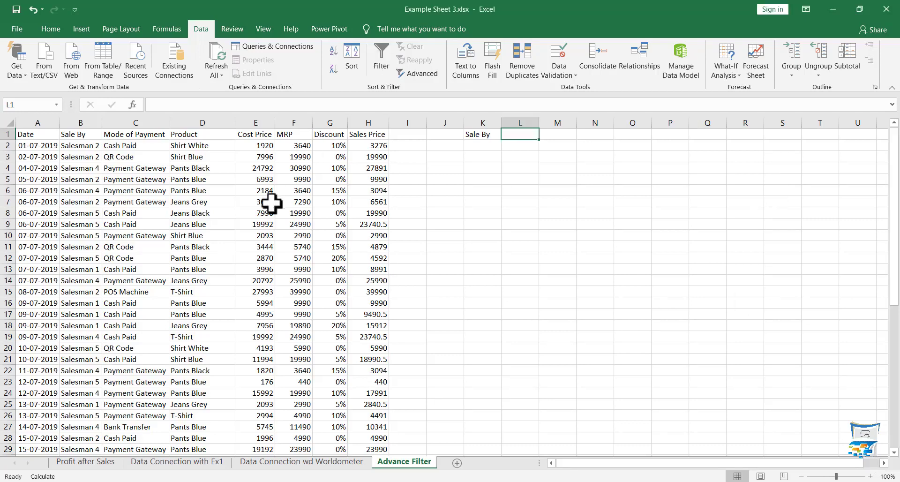
{"action": "left_click", "coordinate": [271, 202]}
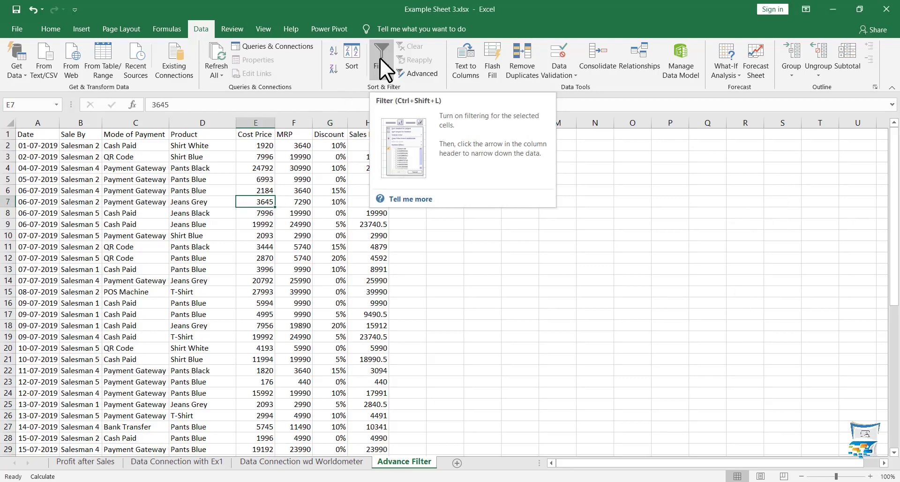
{"action": "left_click", "coordinate": [296, 204]}
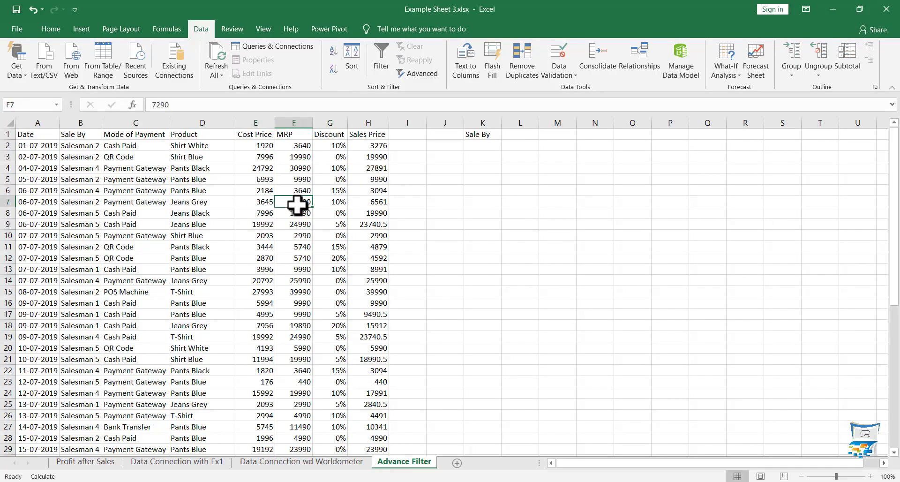
{"action": "key", "text": "ctrl+shift+l"}
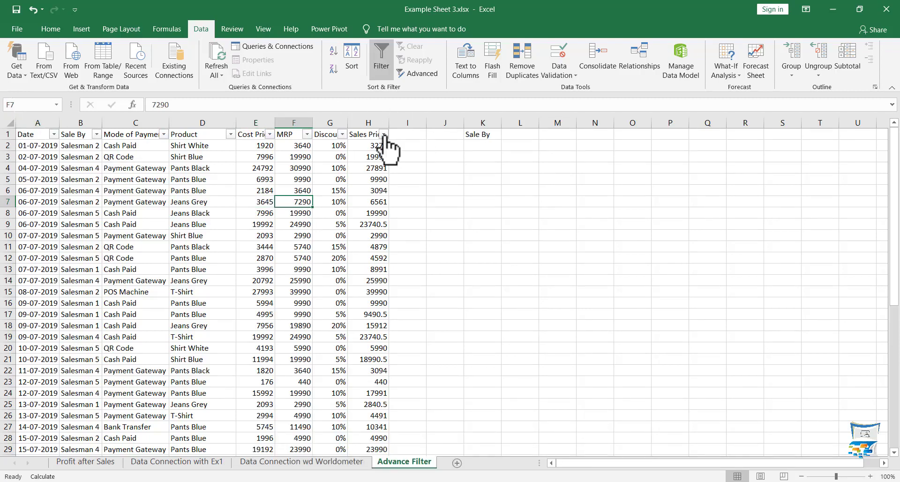
Step: Clear the label from cell K1 and remove the header filters from the sales table
{"action": "left_click", "coordinate": [479, 135]}
{"action": "key", "text": "Delete"}
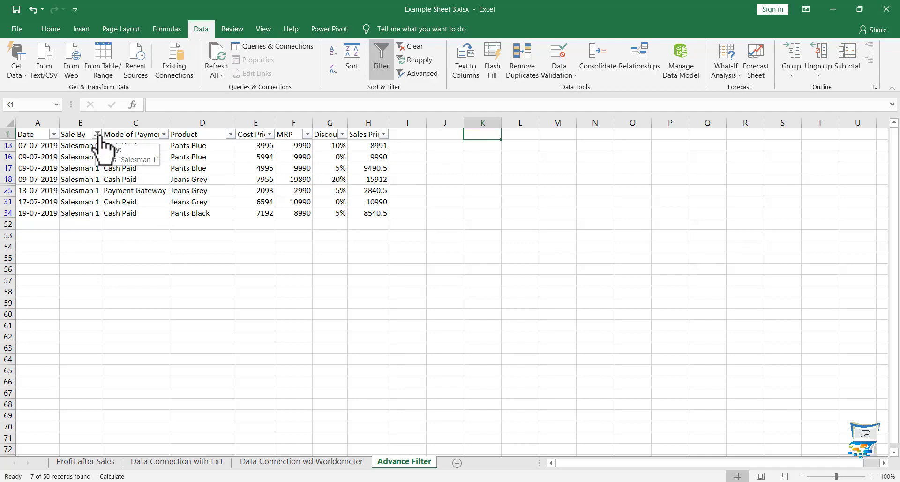
{"action": "left_click", "coordinate": [296, 158]}
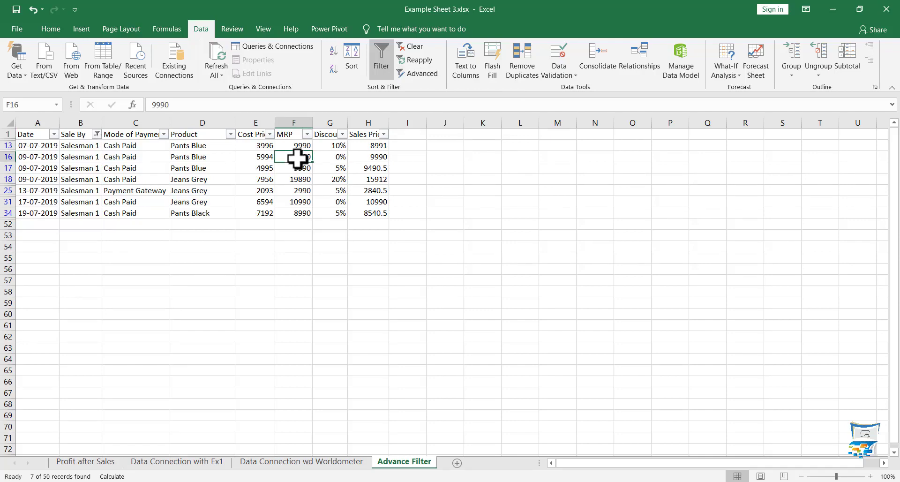
{"action": "key", "text": "ctrl+shift+l"}
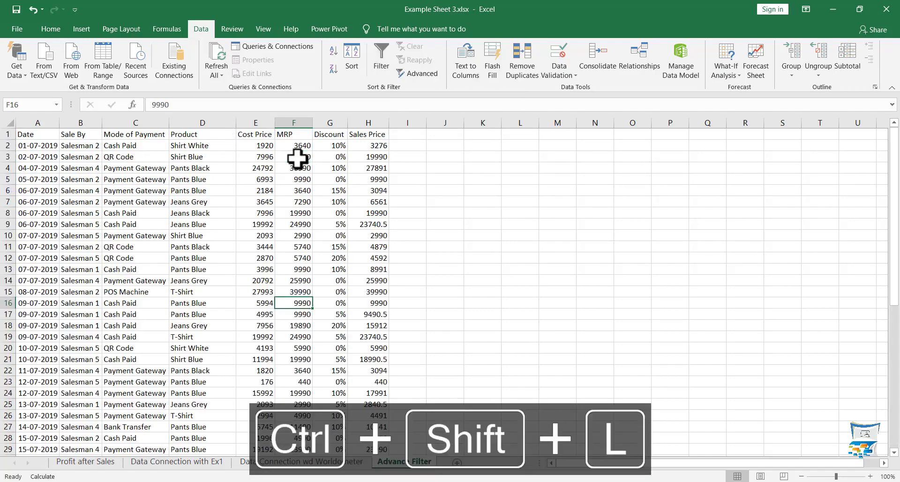
Step: Run an Advanced Filter in place on list range A1:H51 with no criteria range
{"action": "left_click", "coordinate": [482, 134]}
{"action": "left_click", "coordinate": [405, 75]}
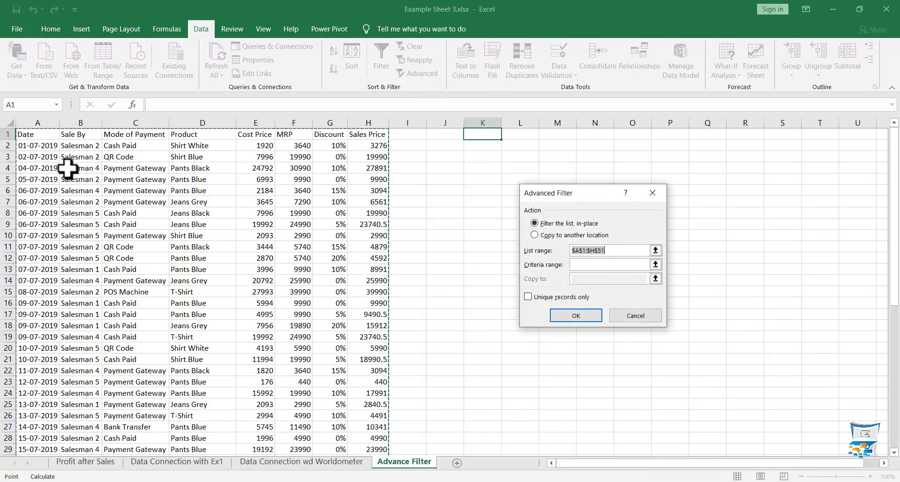
{"action": "left_click", "coordinate": [605, 265]}
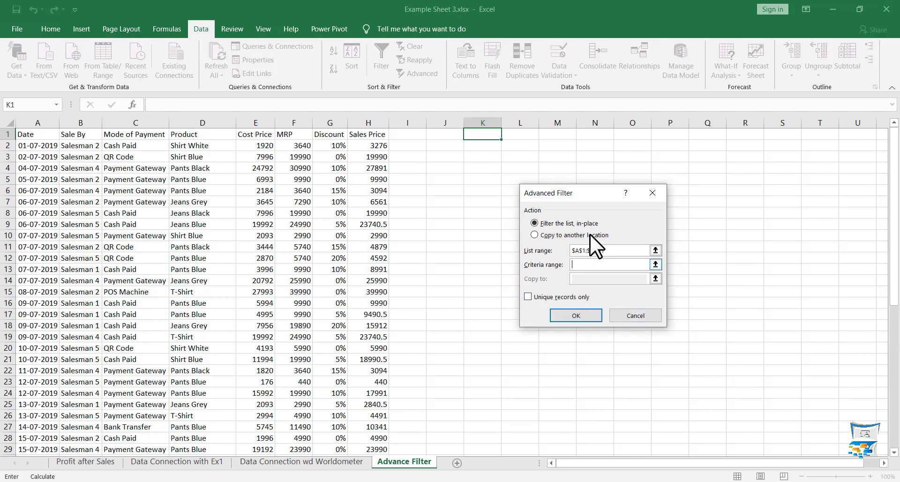
{"action": "left_click", "coordinate": [534, 234]}
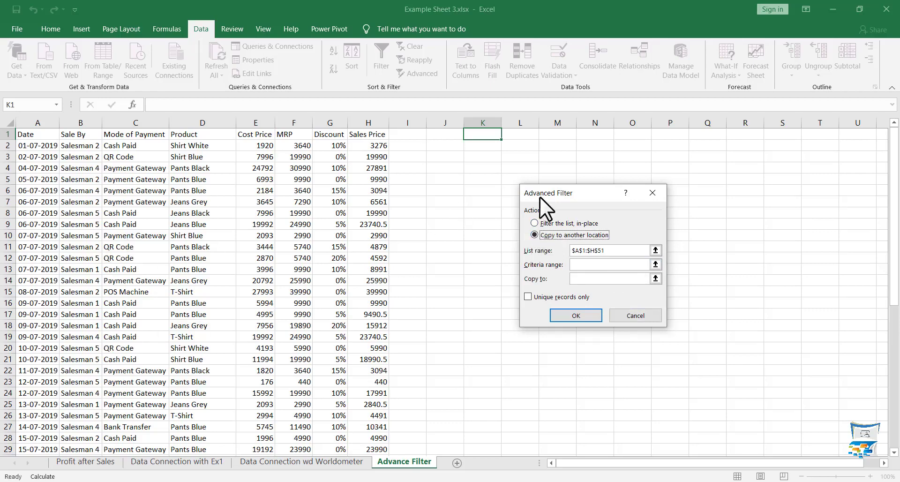
{"action": "left_click", "coordinate": [549, 224]}
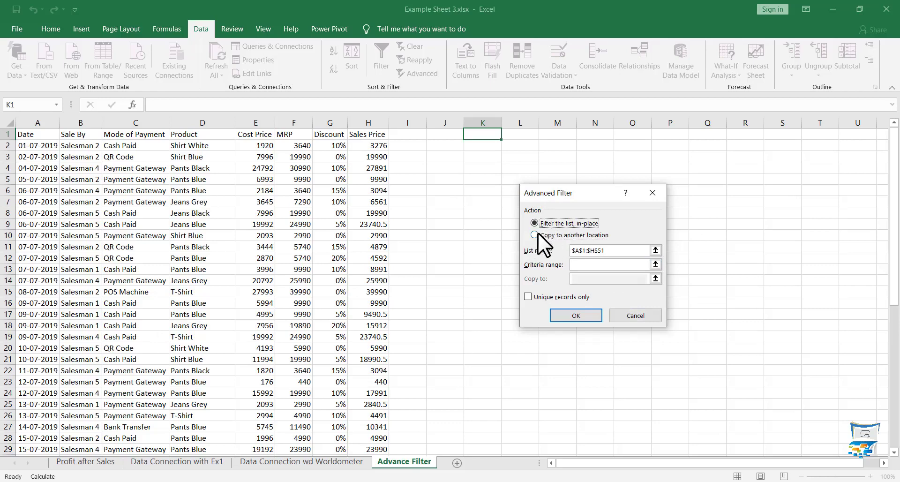
{"action": "key", "text": "Return"}
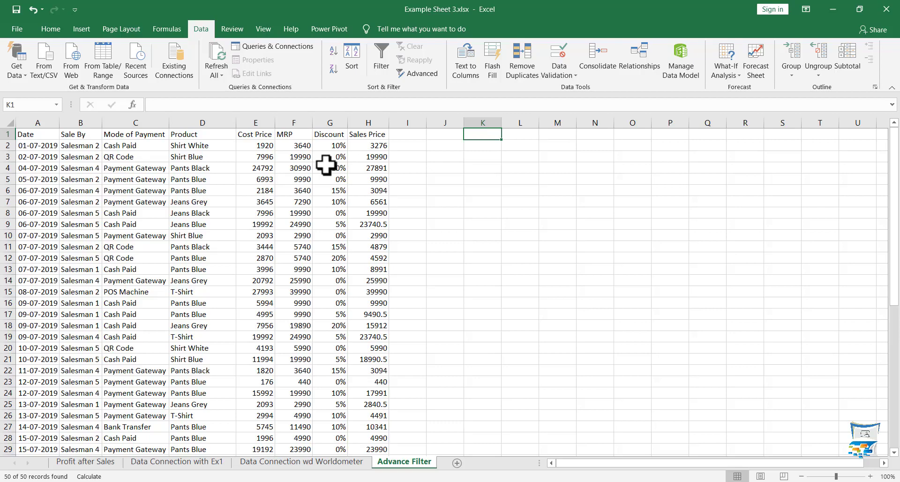
Step: Enter the criteria header "Sale By" in K1 and the value "Salesman 5" in K2
{"action": "type", "text": "Sale"}
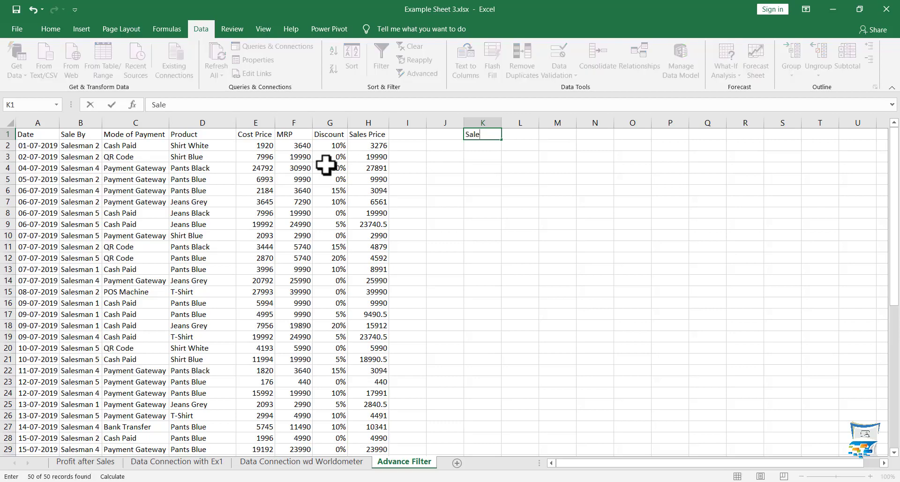
{"action": "type", "text": " By"}
{"action": "key", "text": "Return"}
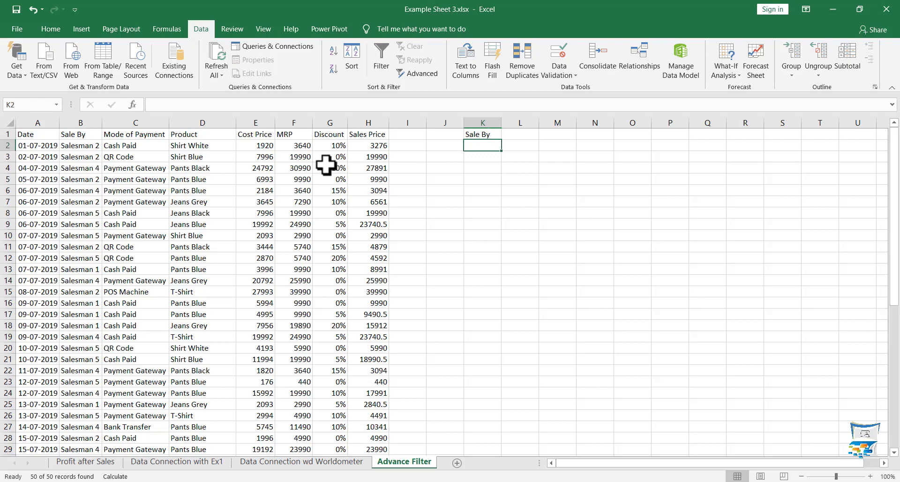
{"action": "type", "text": "Sales"}
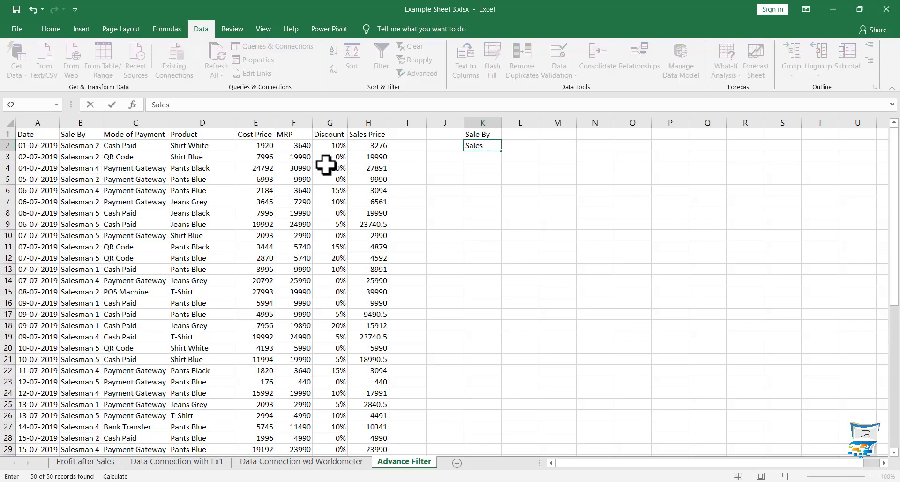
{"action": "type", "text": "man 5"}
{"action": "key", "text": "Return"}
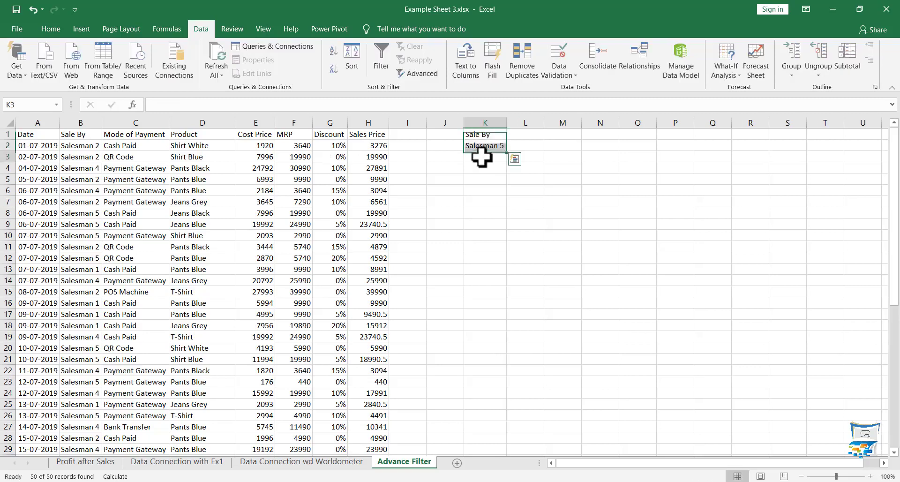
{"action": "left_click", "coordinate": [479, 133]}
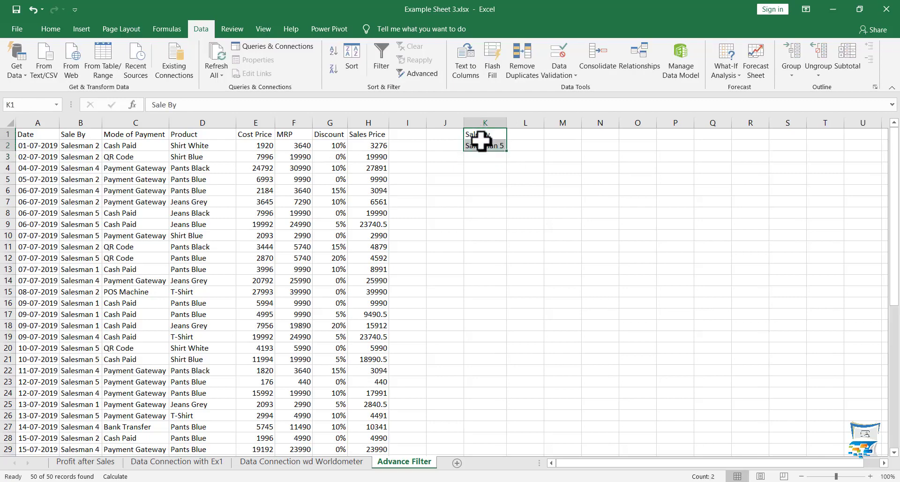
{"action": "left_click", "coordinate": [483, 214]}
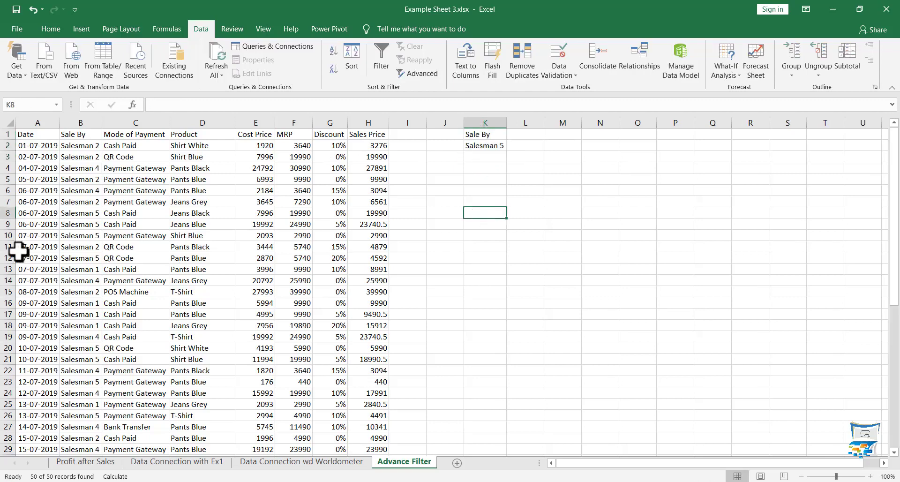
Step: Apply an in-place Advanced Filter to list range A1:H51 using K1:K2 as the criteria range
{"action": "left_click", "coordinate": [404, 74]}
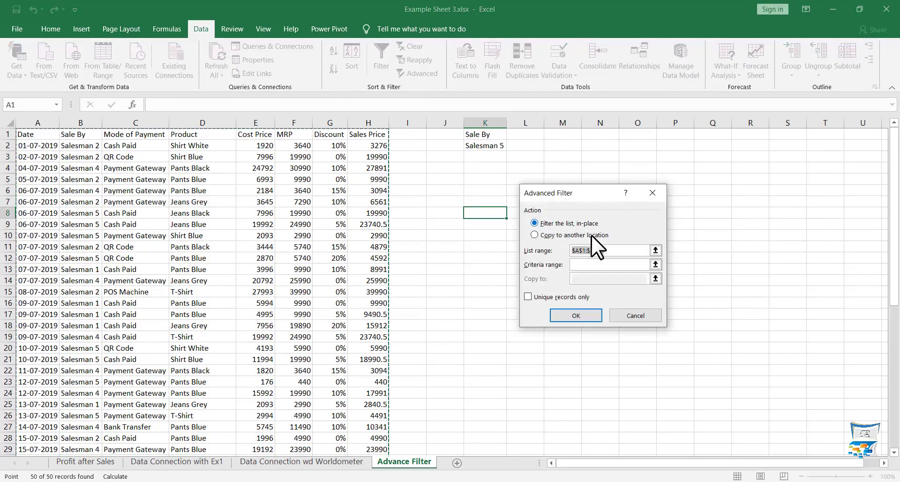
{"action": "left_click", "coordinate": [579, 265]}
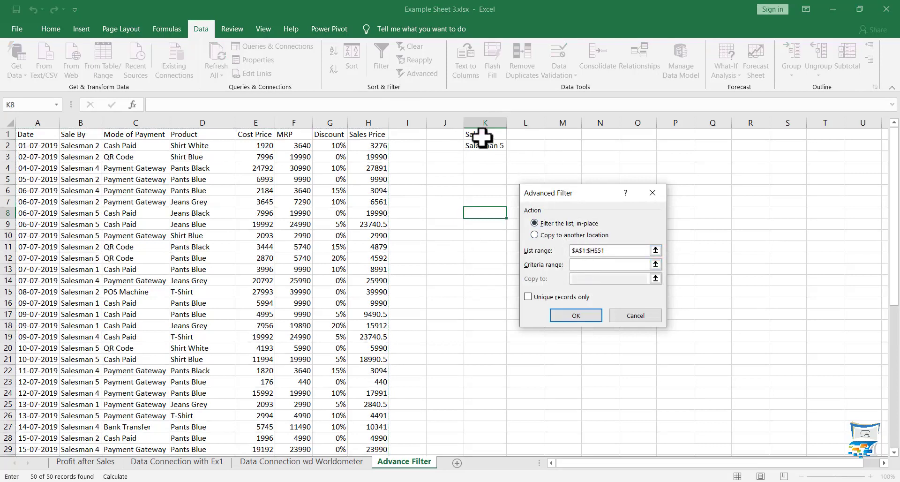
{"action": "left_click_drag", "start_coordinate": [483, 134], "coordinate": [481, 143]}
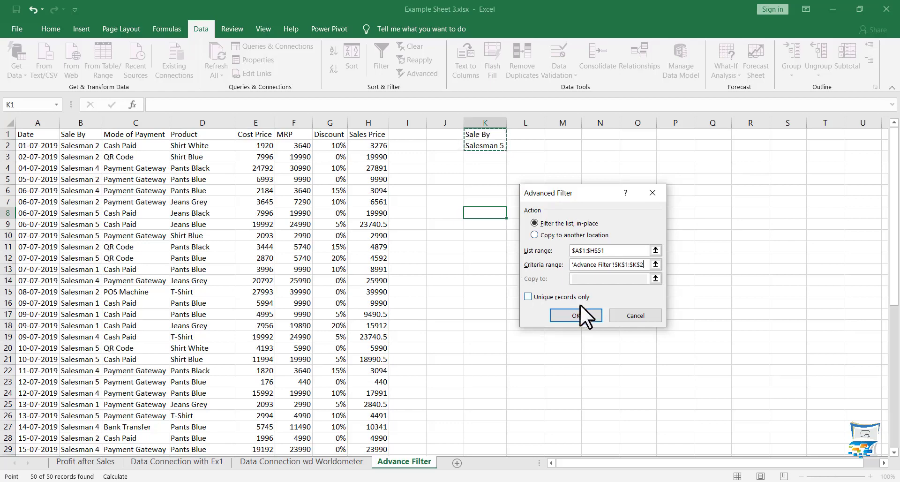
{"action": "left_click", "coordinate": [578, 316]}
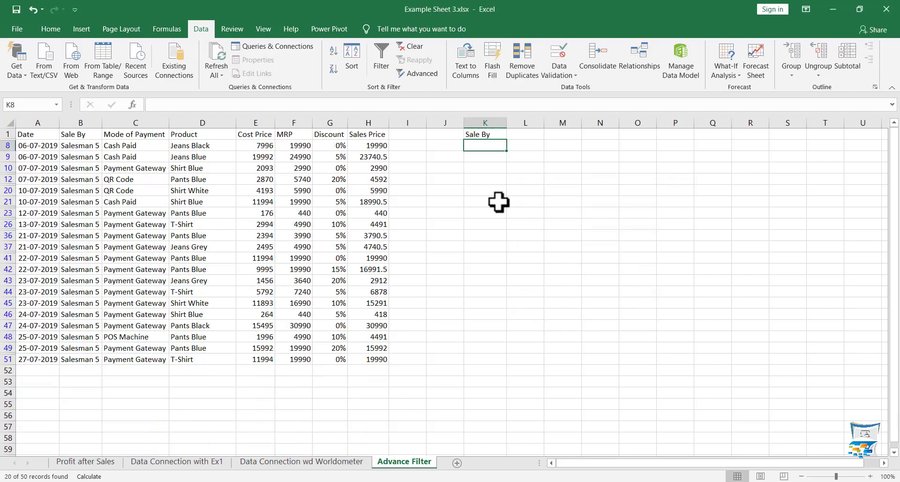
Step: Remove the Advanced Filter from the sales table to restore all records
{"action": "key", "text": "ctrl+shift+l"}
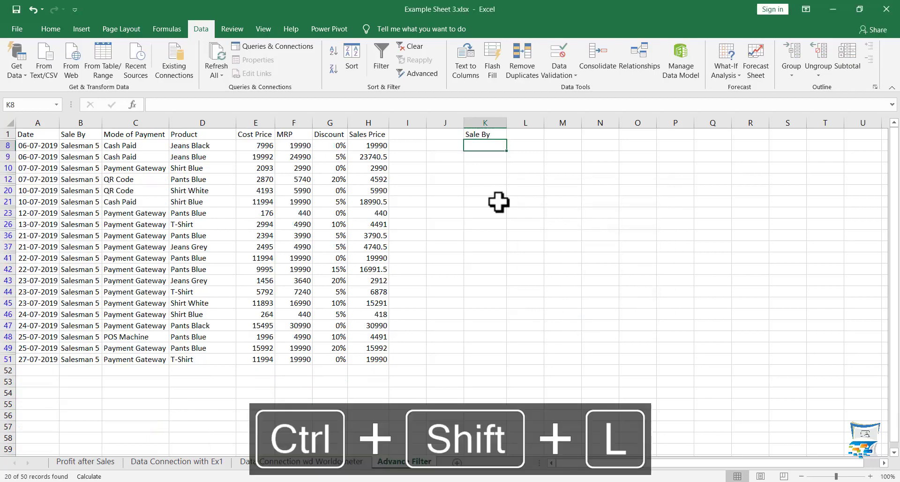
{"action": "left_click", "coordinate": [451, 279]}
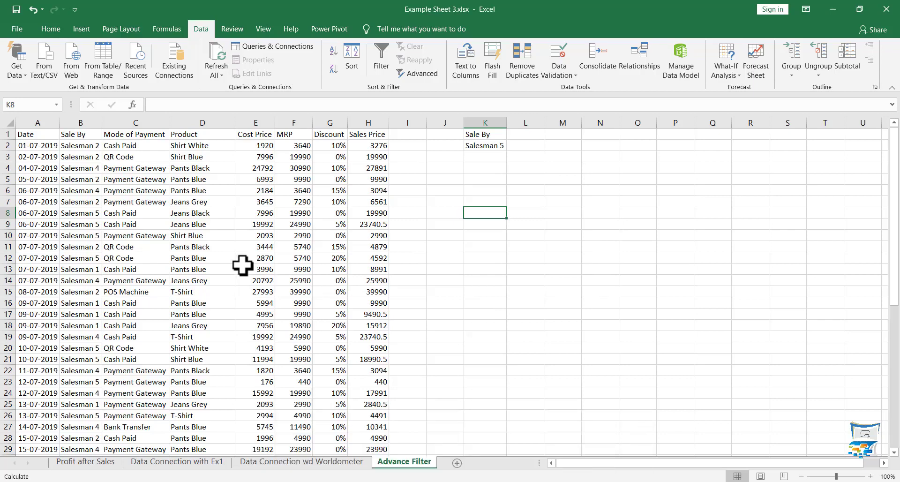
{"action": "left_click", "coordinate": [481, 146]}
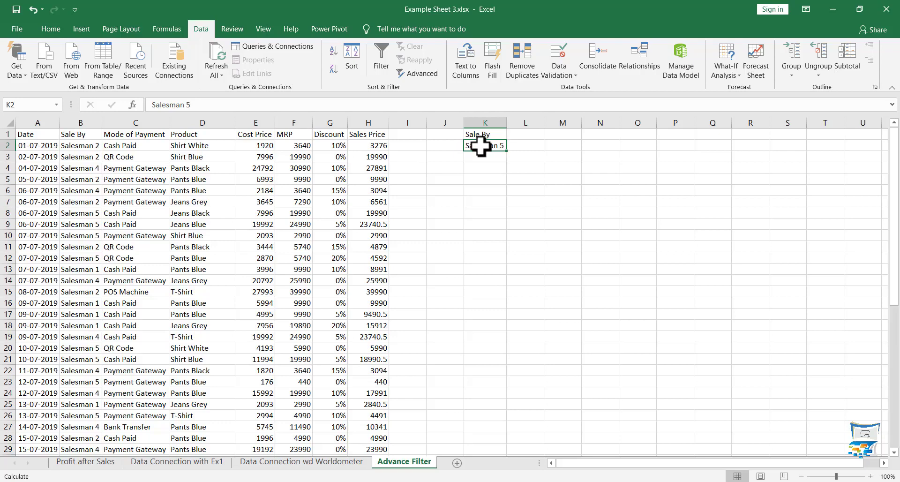
{"action": "left_click", "coordinate": [522, 144]}
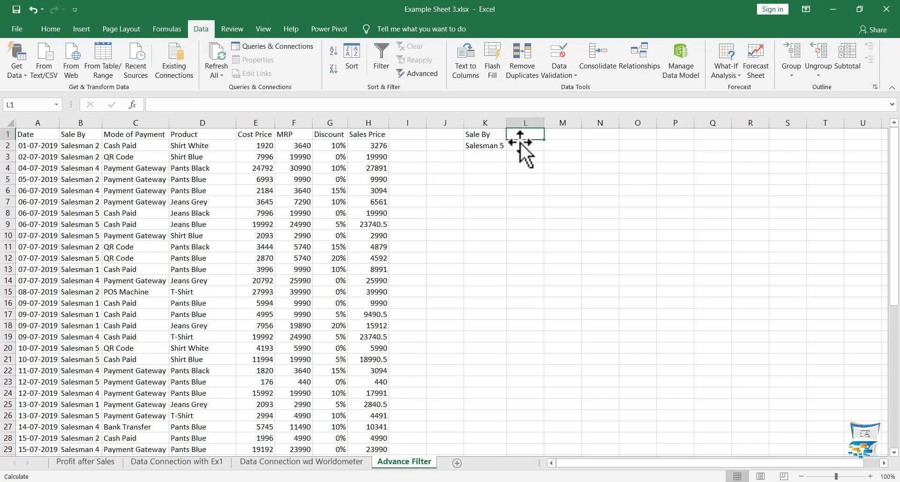
{"action": "left_click", "coordinate": [522, 134]}
{"action": "left_click", "coordinate": [72, 157]}
{"action": "left_click", "coordinate": [72, 212]}
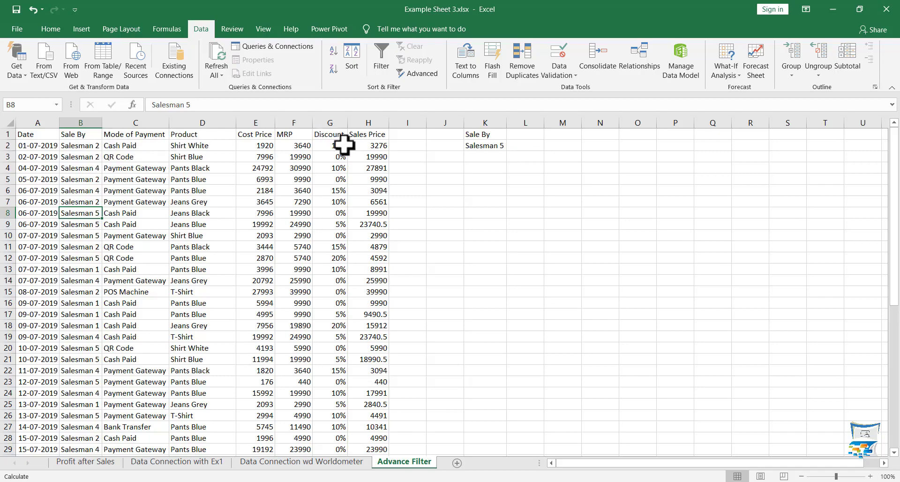
Step: Add a second criterion with the header "Product" in L1 and the value "Shirt blue" in L2
{"action": "left_click", "coordinate": [521, 134]}
{"action": "type", "text": "Product"}
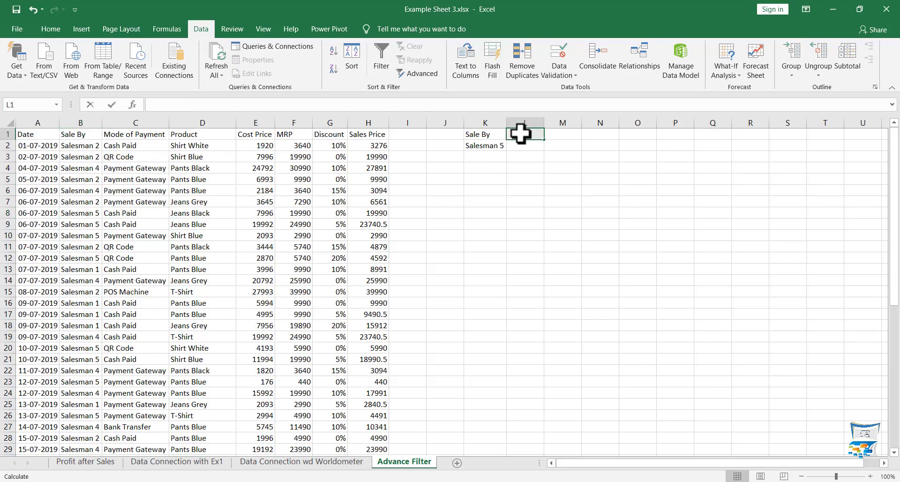
{"action": "key", "text": "Return"}
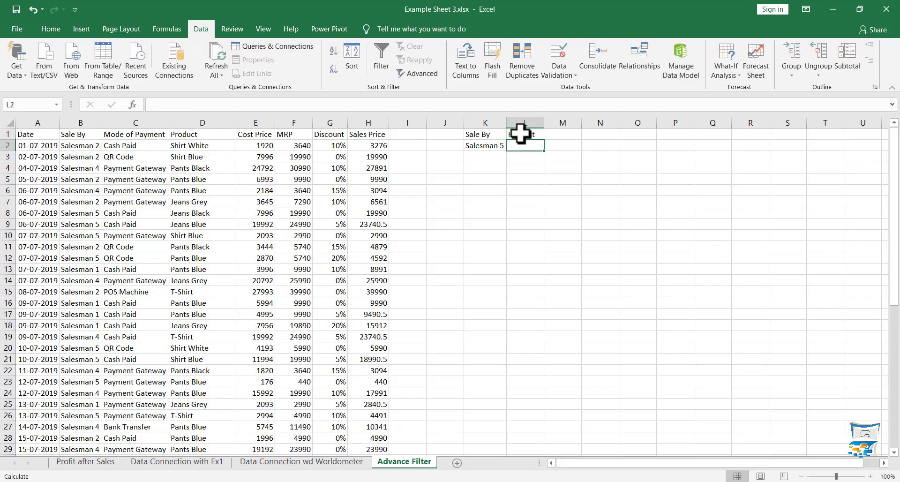
{"action": "type", "text": "Shirt blue"}
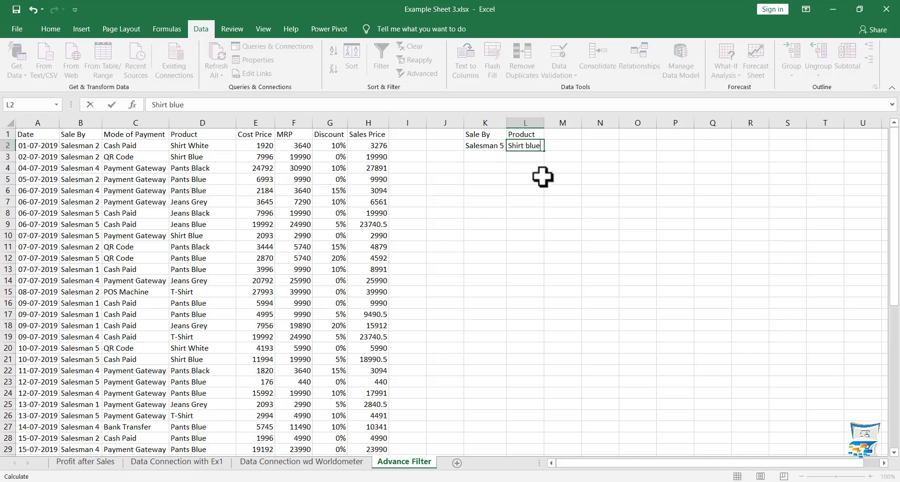
{"action": "left_click", "coordinate": [539, 210]}
Step: Apply an in-place Advanced Filter to list range A1:H51 using K1:L2 as the criteria range
{"action": "key", "text": "alt+a"}
{"action": "key", "text": "q"}
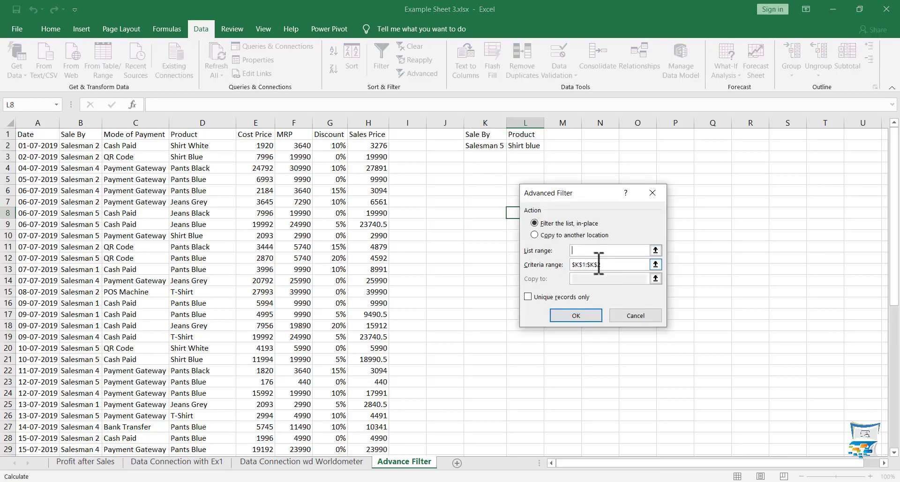
{"action": "left_click", "coordinate": [37, 134]}
{"action": "key", "text": "ctrl+shift+Right"}
{"action": "key", "text": "ctrl+shift+Down"}
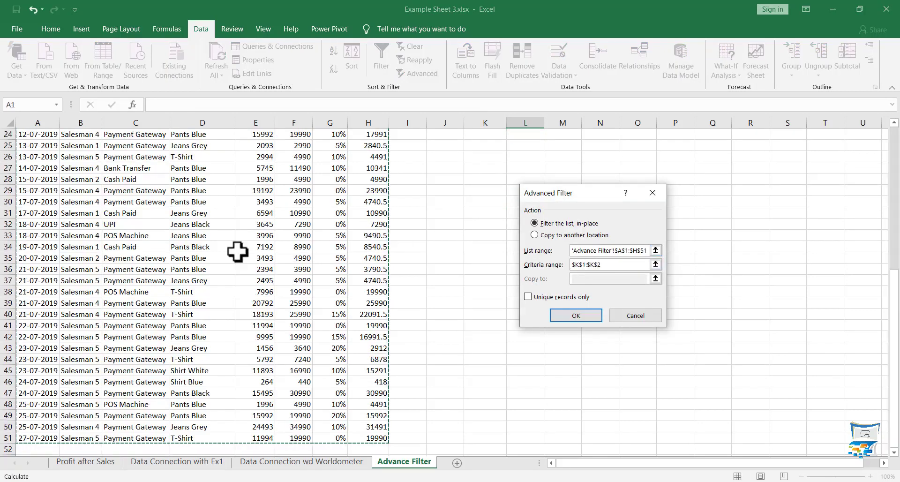
{"action": "scroll", "coordinate": [237, 251], "scroll_direction": "up", "scroll_amount": 8}
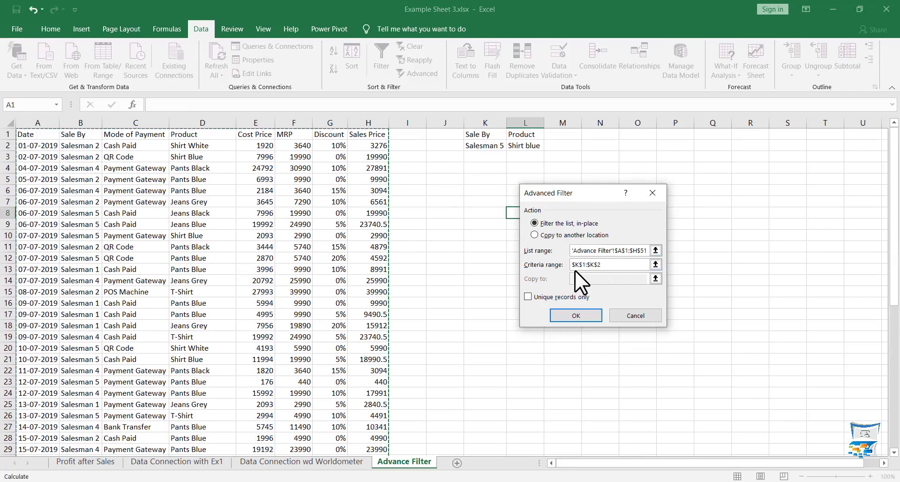
{"action": "left_click_drag", "start_coordinate": [483, 135], "coordinate": [525, 146]}
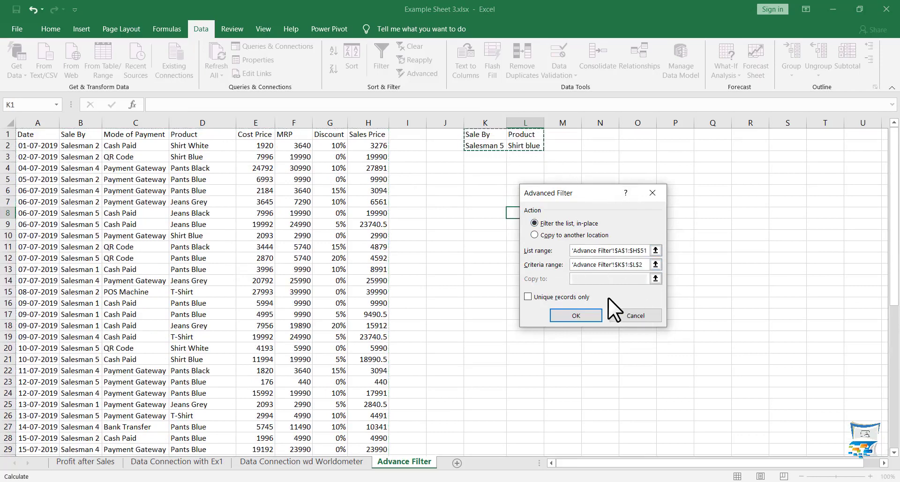
{"action": "left_click", "coordinate": [589, 311]}
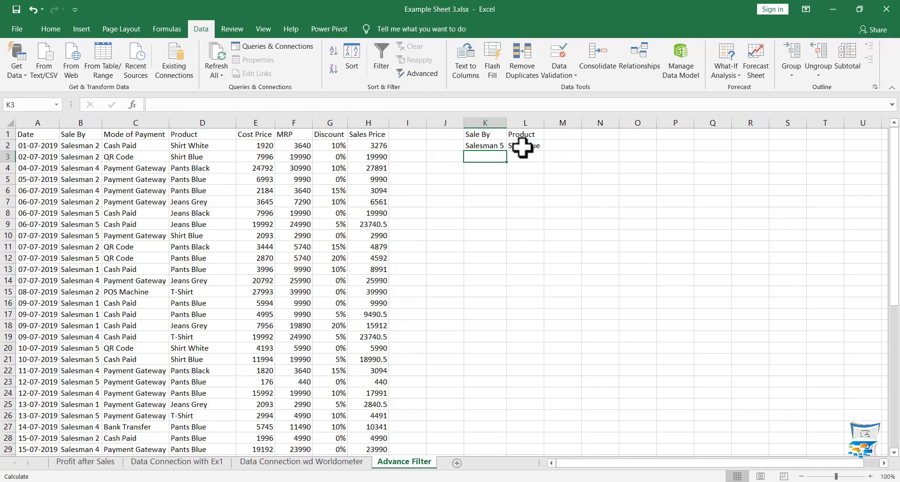
Step: Change the Product criterion in L2 to "<>Shirt blue" so that product is excluded
{"action": "left_click", "coordinate": [522, 147]}
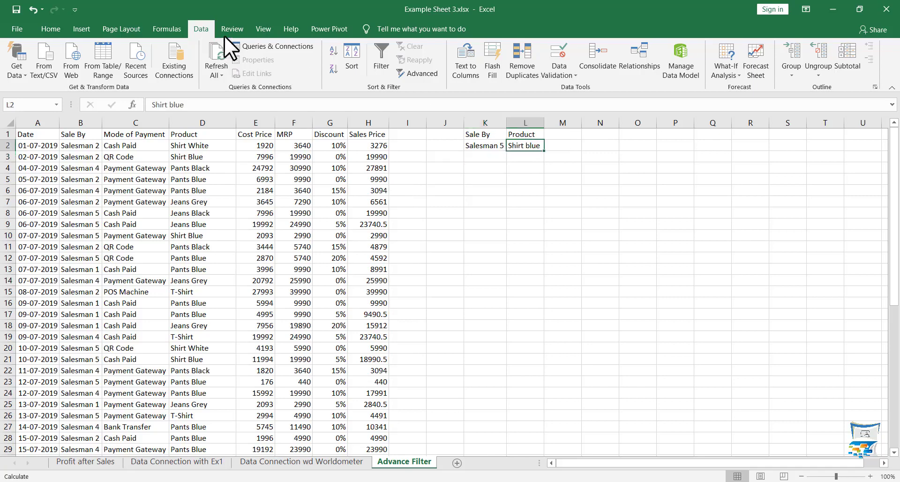
{"action": "left_click", "coordinate": [156, 105]}
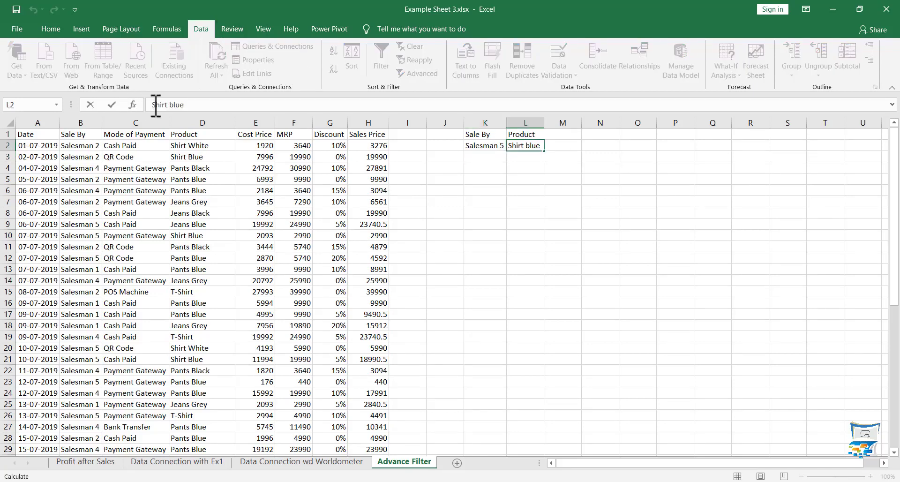
{"action": "type", "text": "<>"}
{"action": "left_click", "coordinate": [494, 146]}
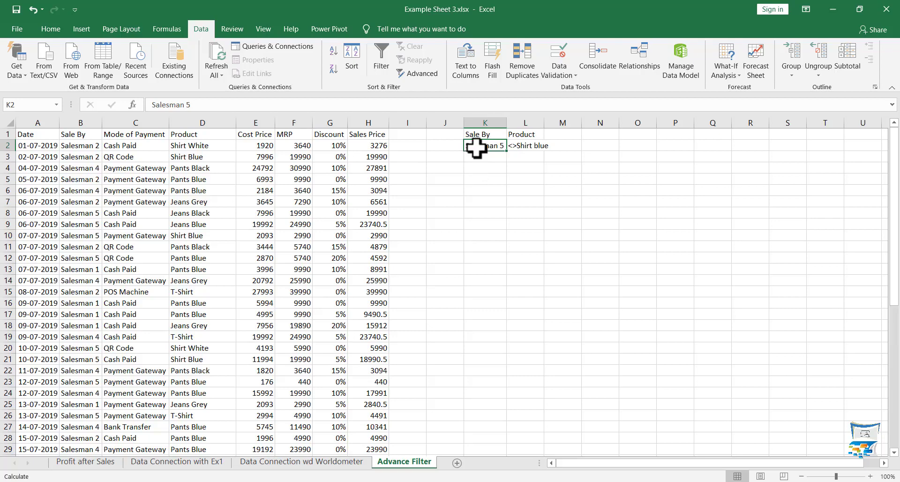
Step: Apply an in-place Advanced Filter to list range A1:H51 with the exclusion criteria in K1:L2
{"action": "key", "text": "alt+a"}
{"action": "key", "text": "q"}
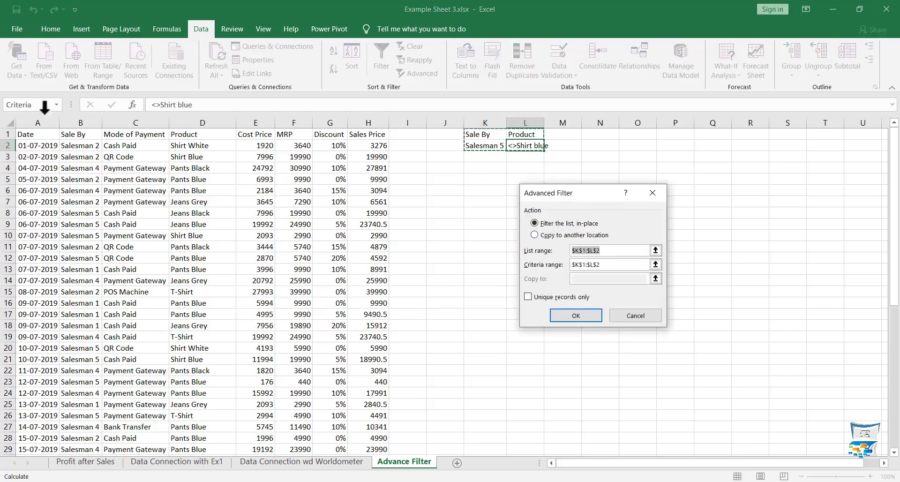
{"action": "left_click", "coordinate": [38, 135]}
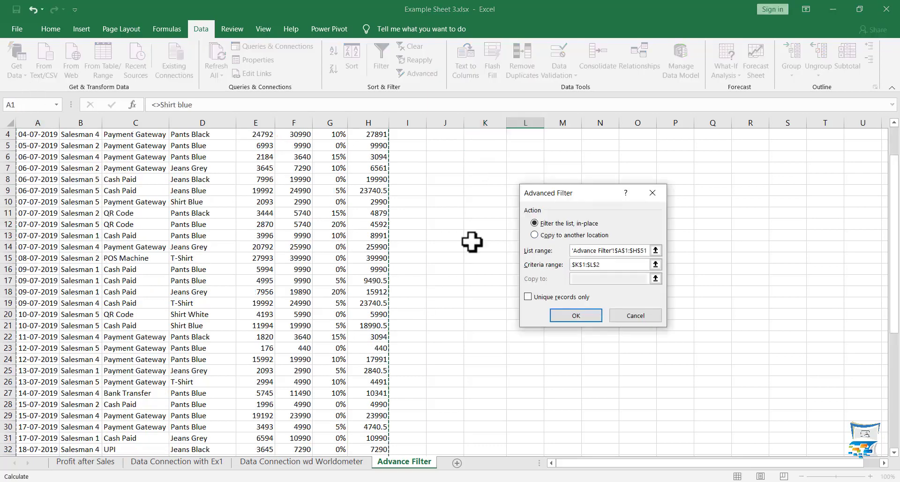
{"action": "scroll", "coordinate": [473, 243], "scroll_direction": "up", "scroll_amount": 1}
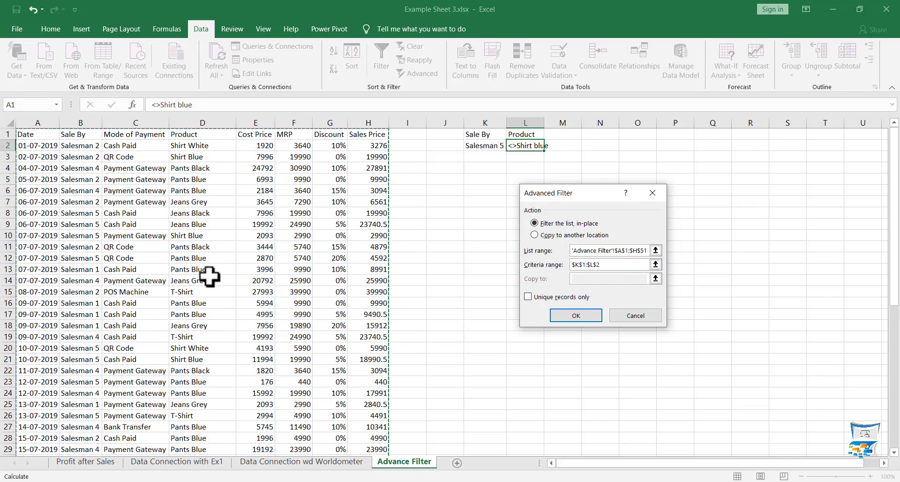
{"action": "left_click", "coordinate": [610, 264]}
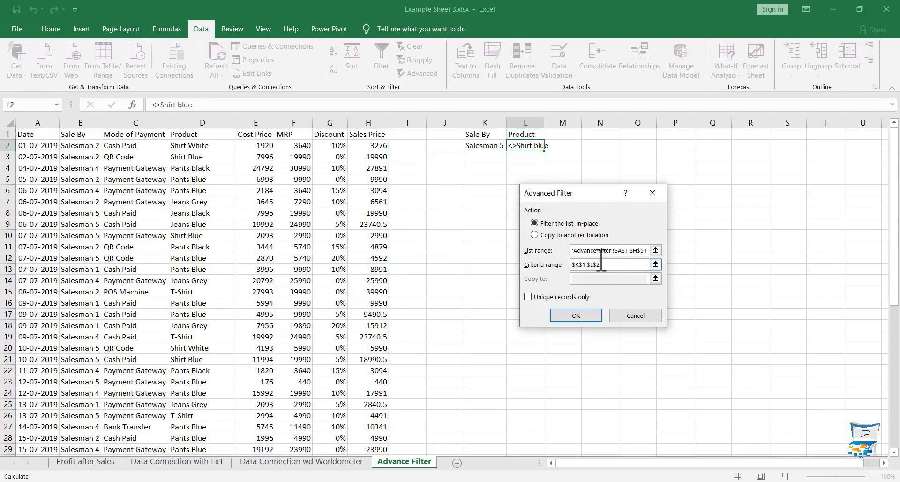
{"action": "left_click_drag", "start_coordinate": [484, 135], "coordinate": [525, 146]}
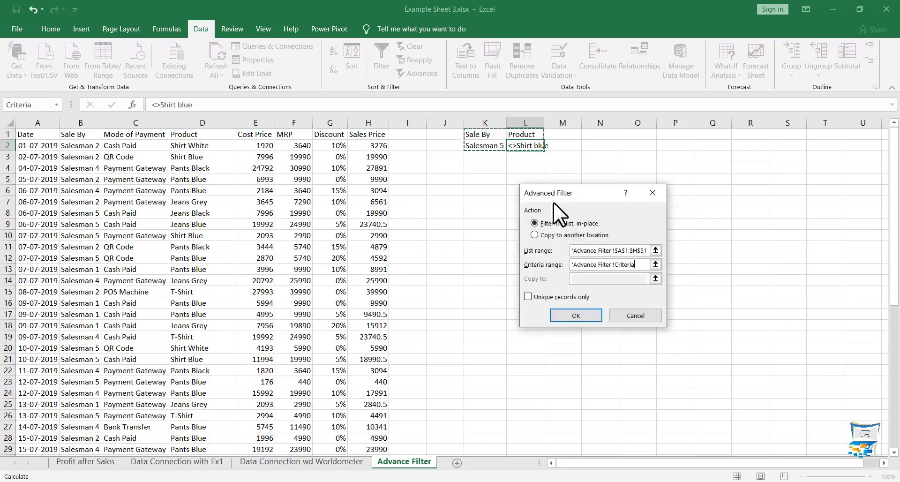
{"action": "left_click", "coordinate": [569, 315]}
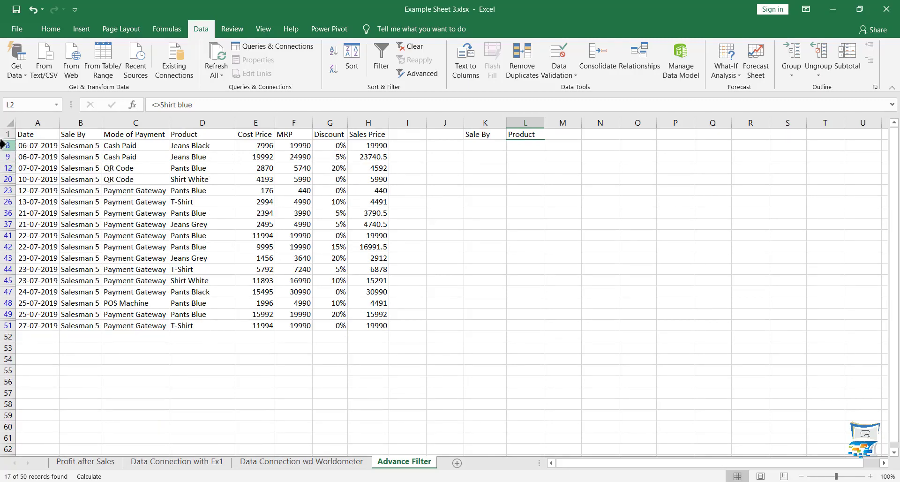
Step: Clear the filter and move the whole sales data range down two rows so its header row starts at A3
{"action": "left_click", "coordinate": [482, 145]}
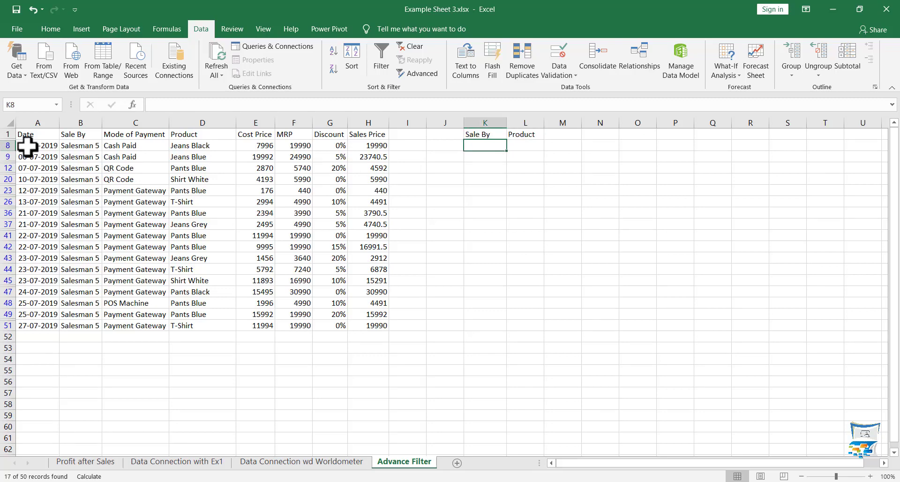
{"action": "key", "text": "ctrl+shift+l"}
{"action": "left_click_drag", "start_coordinate": [33, 135], "coordinate": [351, 446]}
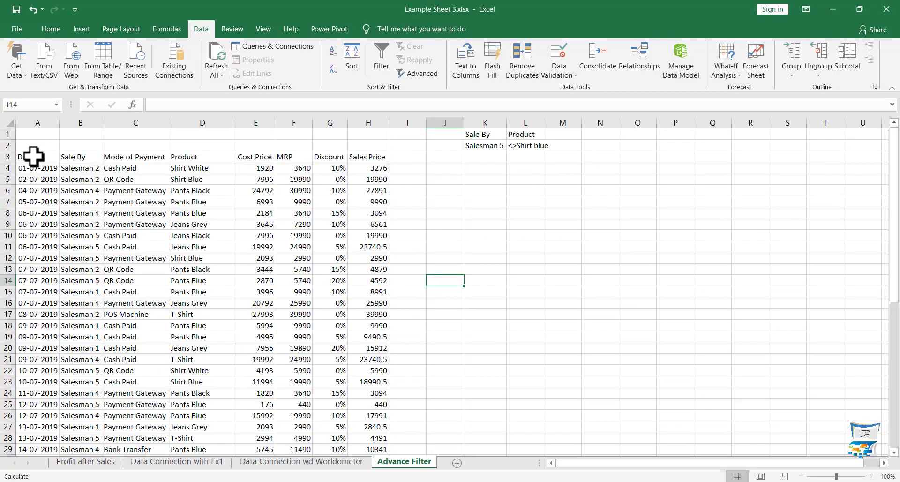
Step: Format the range A3:H53 as a table with headers and hide its filter buttons
{"action": "left_click_drag", "start_coordinate": [33, 156], "coordinate": [357, 447]}
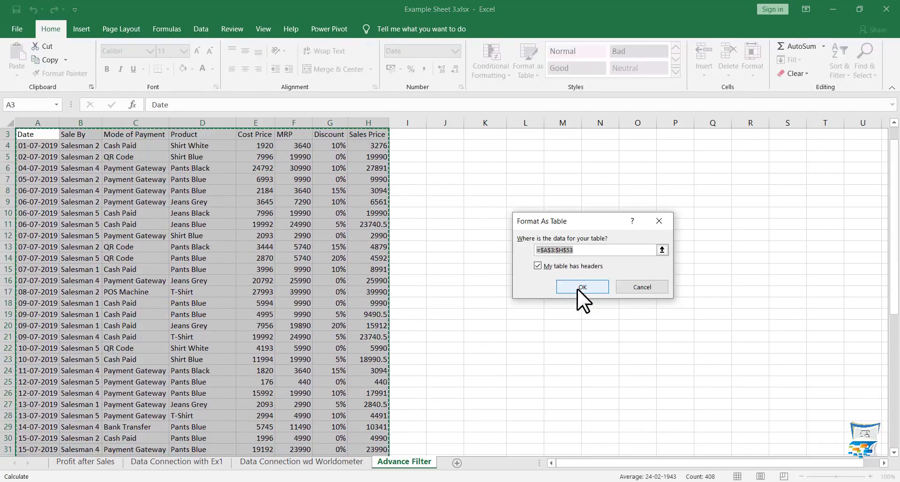
{"action": "left_click", "coordinate": [577, 288]}
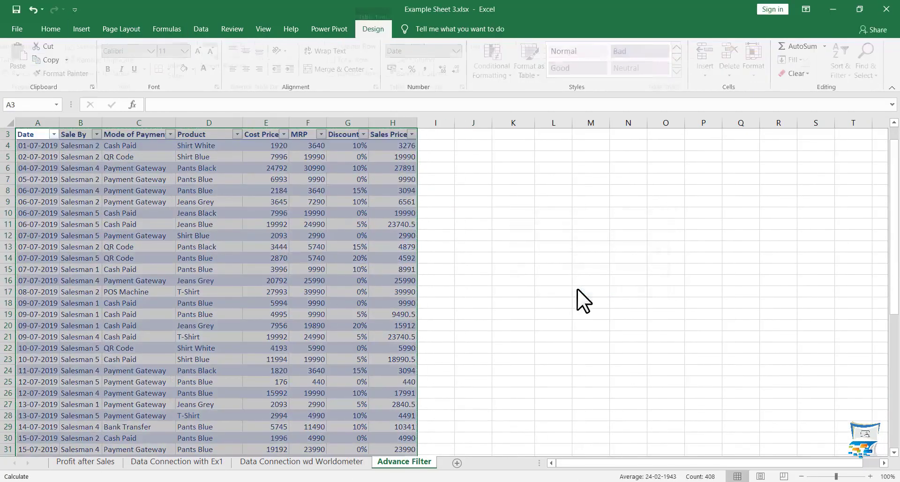
{"action": "scroll", "coordinate": [324, 255], "scroll_direction": "up", "scroll_amount": 1}
{"action": "left_click", "coordinate": [375, 178]}
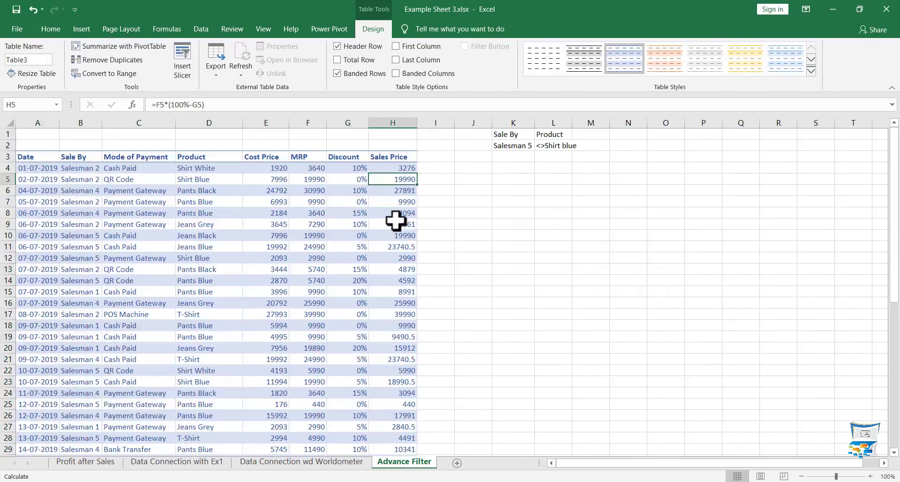
{"action": "left_click", "coordinate": [515, 157]}
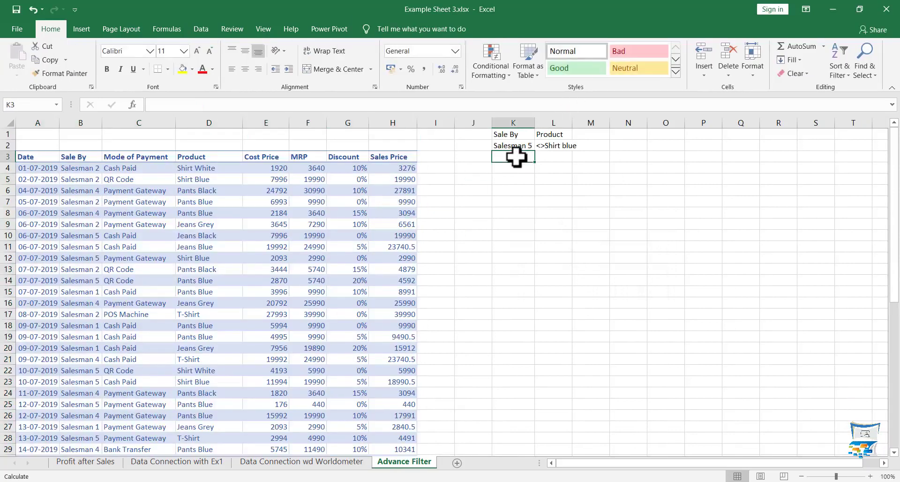
Step: Rename the new sales table "Filter"
{"action": "left_click", "coordinate": [186, 213]}
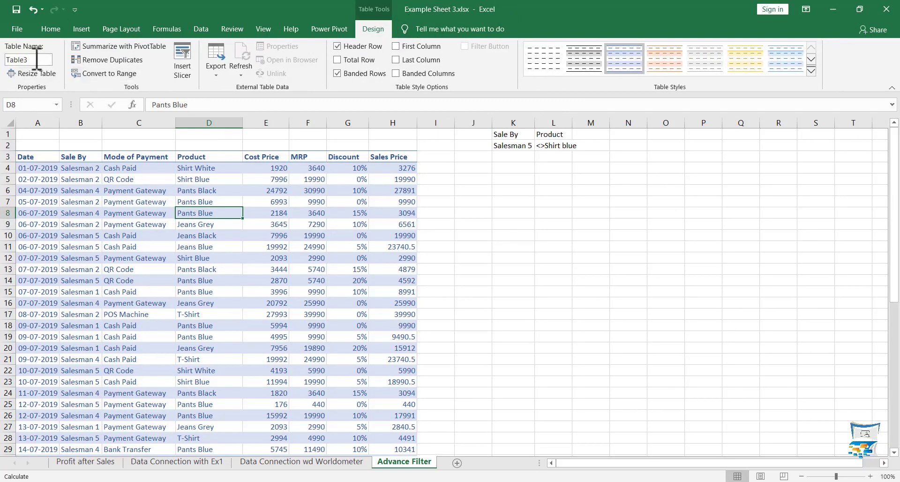
{"action": "left_click", "coordinate": [190, 258]}
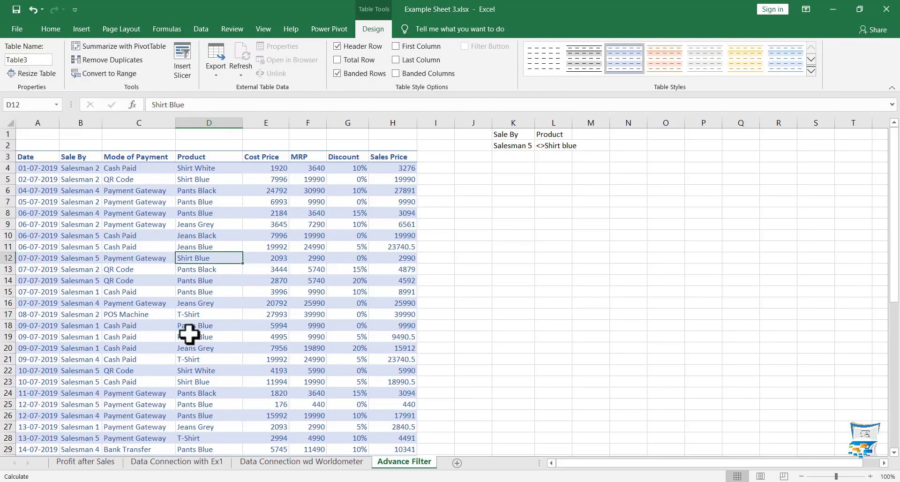
{"action": "left_click", "coordinate": [190, 336]}
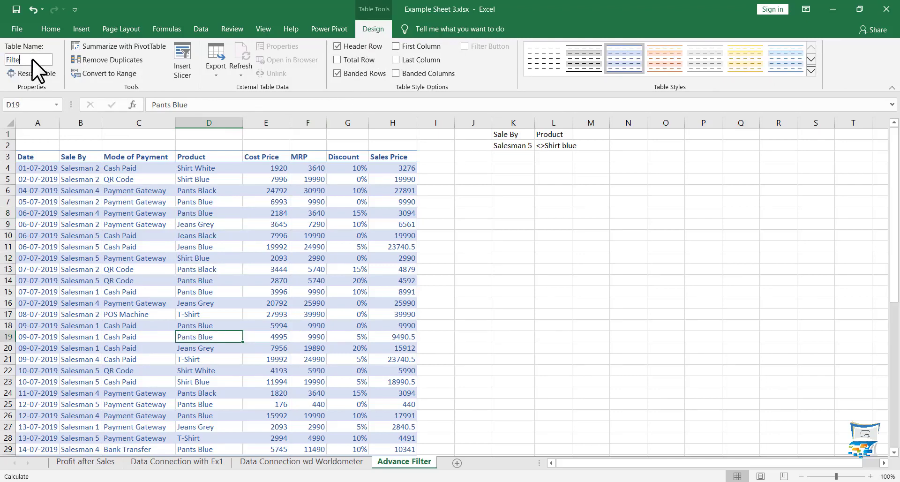
Step: Set the Product criterion in L2 to "*Shirt*" to match any product containing that word
{"action": "left_click", "coordinate": [513, 144]}
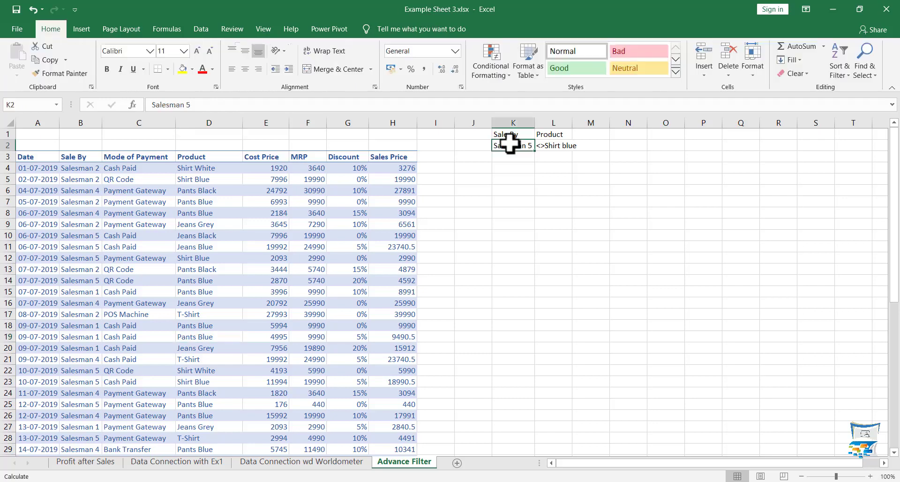
{"action": "left_click", "coordinate": [563, 144]}
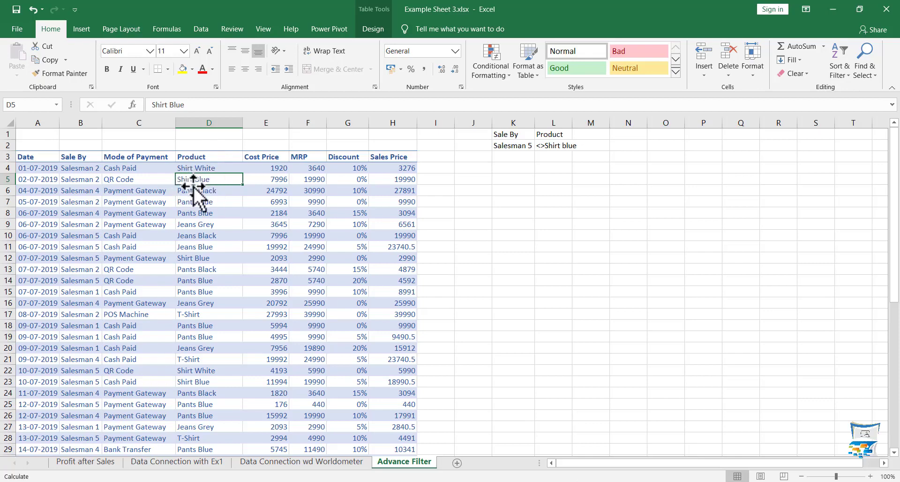
{"action": "left_click", "coordinate": [549, 145]}
{"action": "type", "text": "*"}
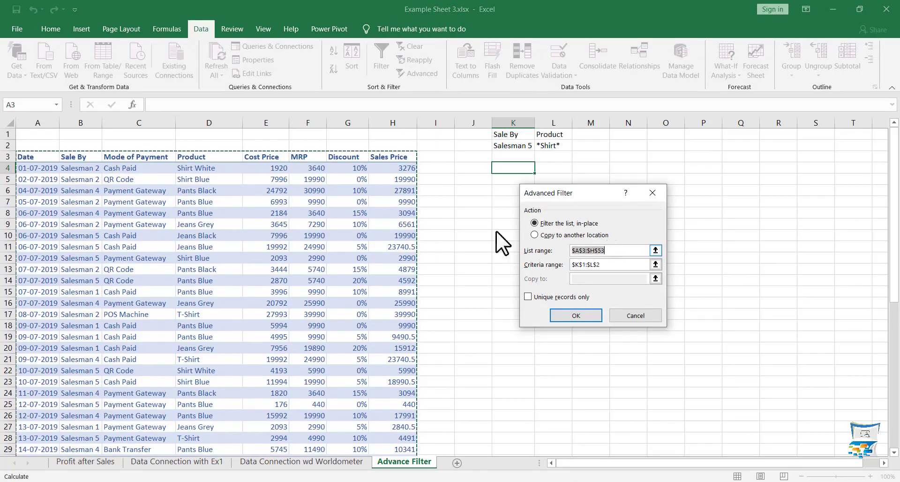
Step: Apply an in-place Advanced Filter using the table name "Filter" as list range and K1:L2 as criteria range
{"action": "left_click", "coordinate": [453, 224]}
{"action": "left_click_drag", "start_coordinate": [634, 252], "coordinate": [561, 252]}
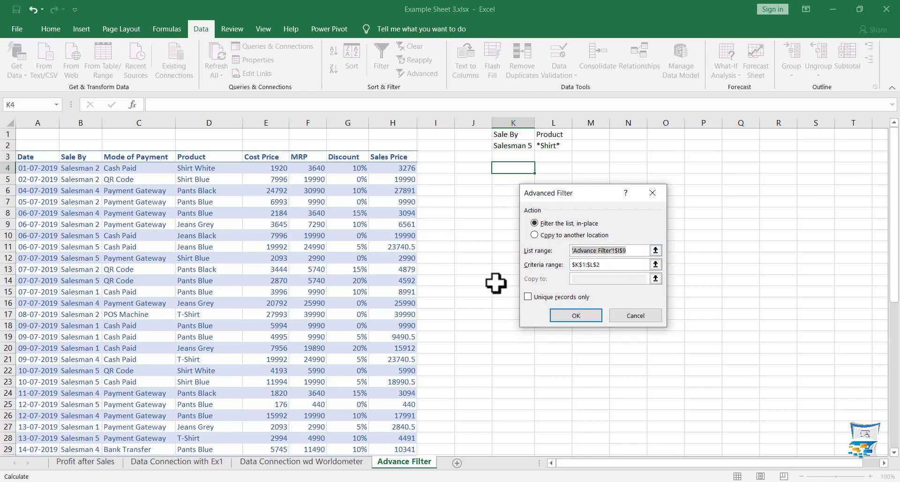
{"action": "type", "text": "Filter"}
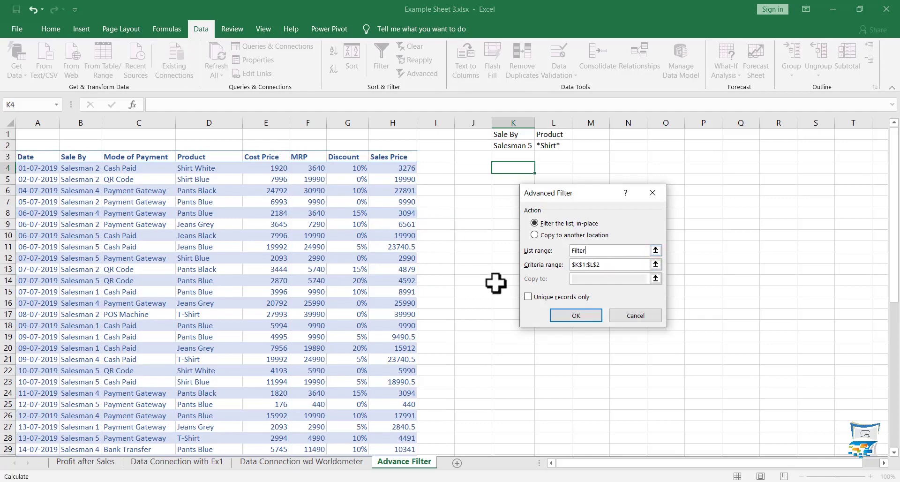
{"action": "key", "text": "Tab"}
{"action": "left_click_drag", "start_coordinate": [504, 134], "coordinate": [546, 146]}
{"action": "left_click", "coordinate": [574, 312]}
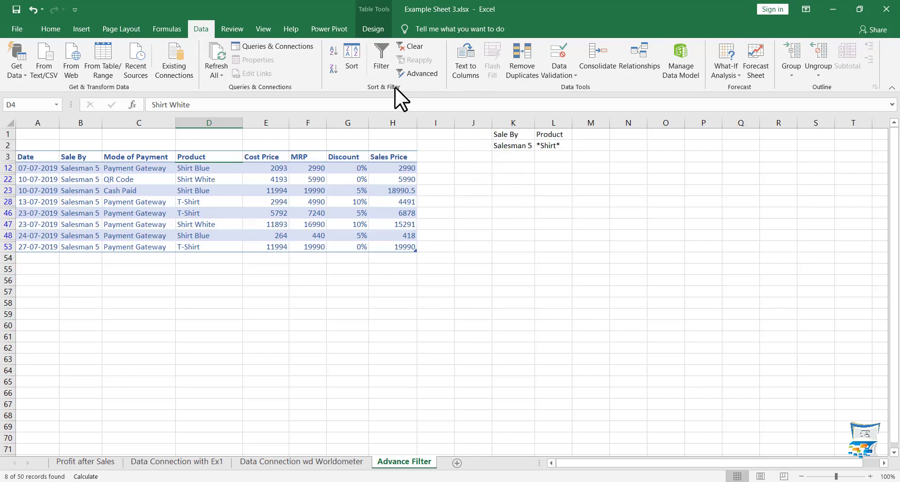
Step: Filter the table in place again with the Advanced Filter, using only the Product criterion in L1:L2
{"action": "left_click", "coordinate": [430, 70]}
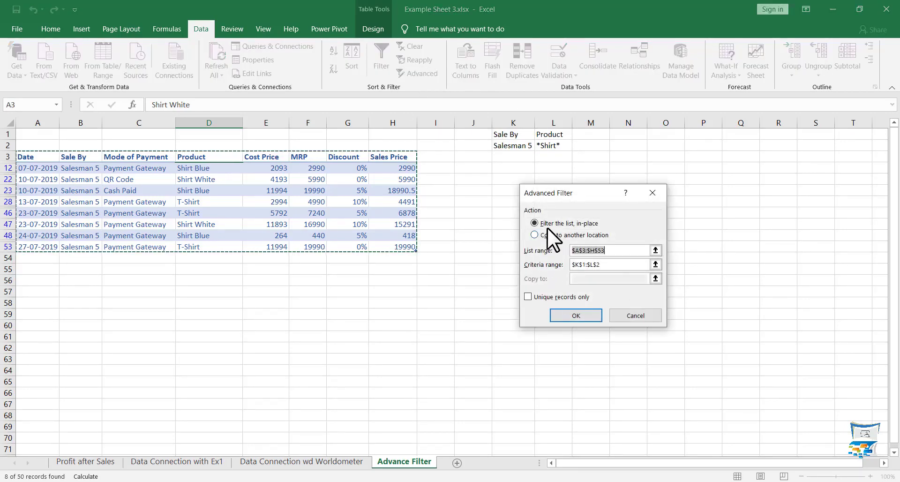
{"action": "left_click", "coordinate": [603, 264]}
{"action": "left_click_drag", "start_coordinate": [553, 134], "coordinate": [554, 143]}
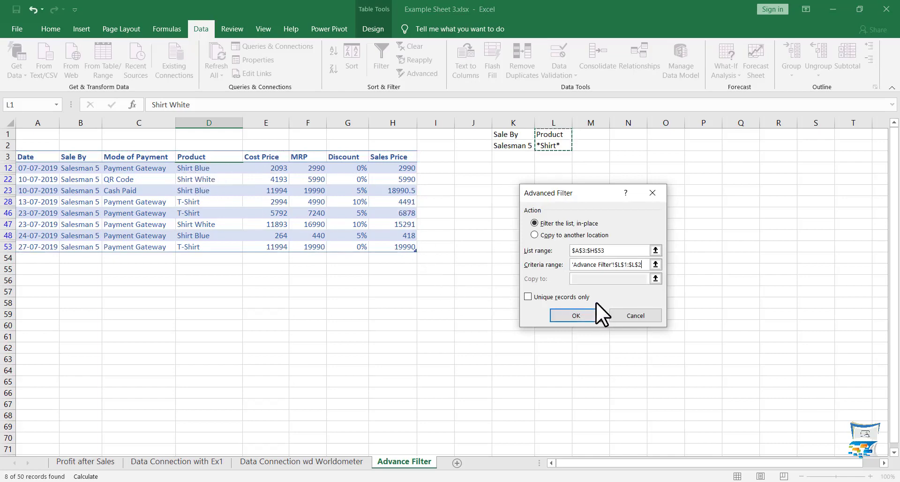
{"action": "left_click", "coordinate": [576, 315]}
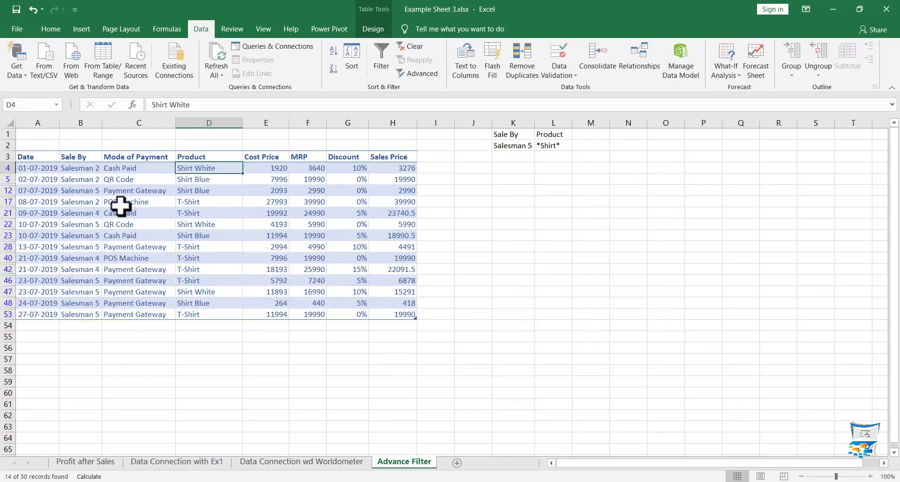
Step: Examine the salesmen and products in the filtered rows and compare them with the Sale By criterion
{"action": "left_click", "coordinate": [62, 181]}
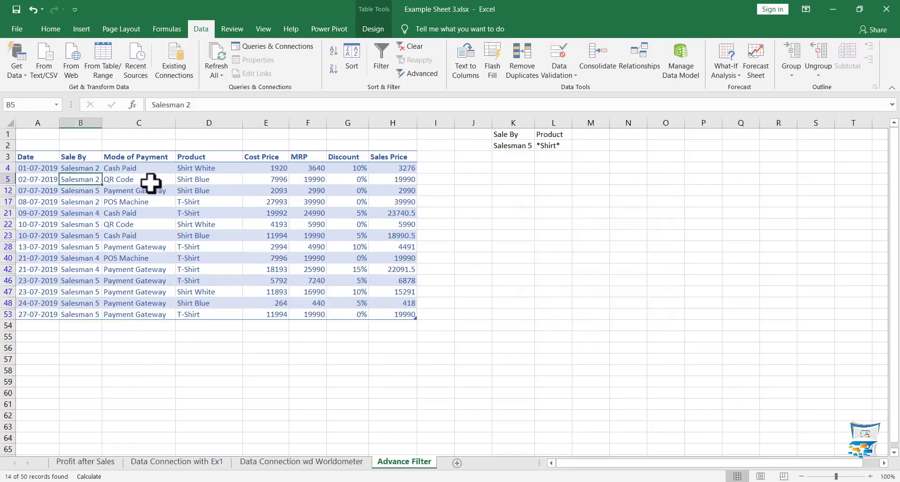
{"action": "left_click", "coordinate": [195, 176]}
{"action": "left_click", "coordinate": [77, 201]}
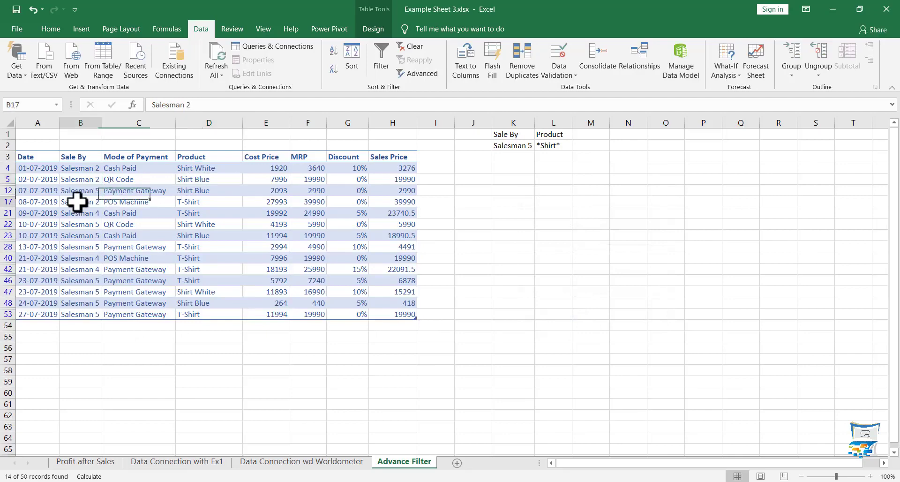
{"action": "left_click", "coordinate": [77, 303]}
{"action": "left_click", "coordinate": [199, 304]}
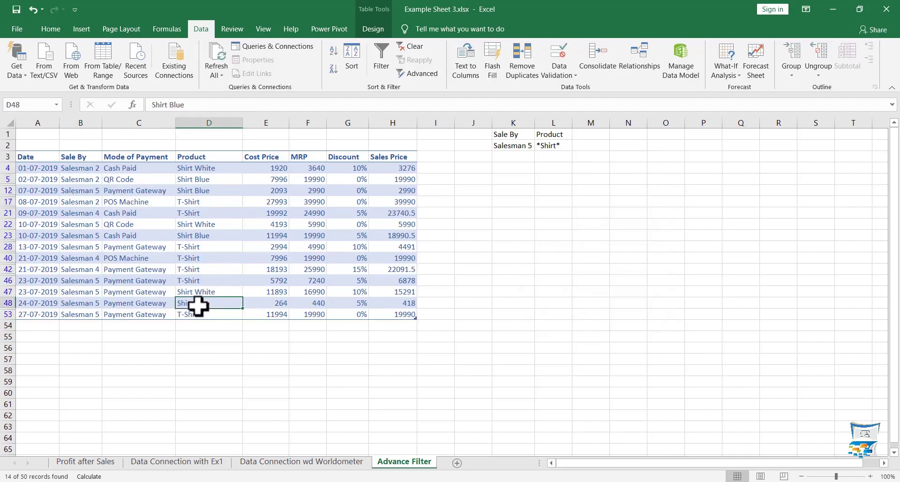
{"action": "left_click", "coordinate": [515, 158]}
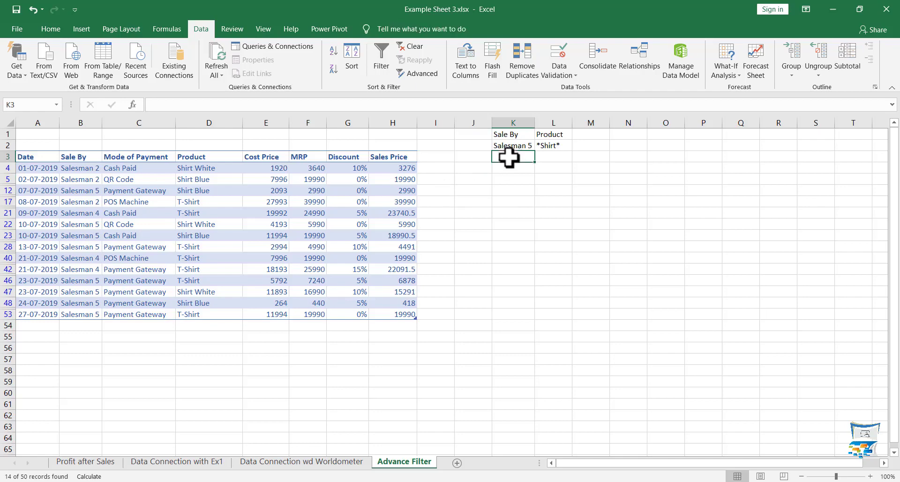
{"action": "left_click", "coordinate": [511, 135]}
{"action": "left_click", "coordinate": [505, 144]}
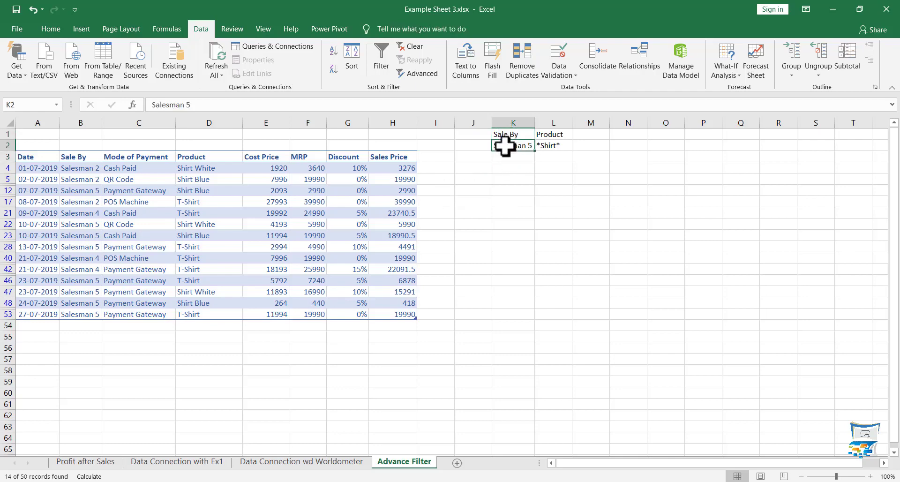
Step: Set the Product criterion in L2 to "Shirt Blue" and select K3 below the Sale By criterion
{"action": "left_click", "coordinate": [552, 144]}
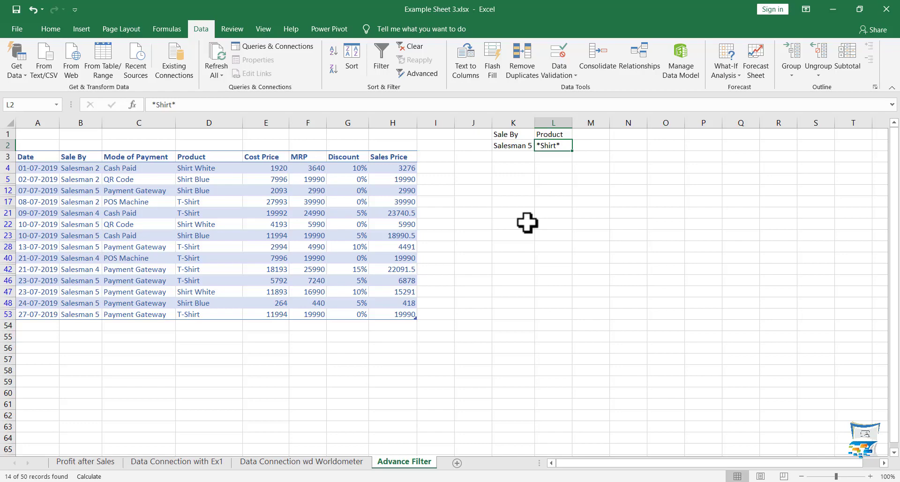
{"action": "type", "text": "Shir"}
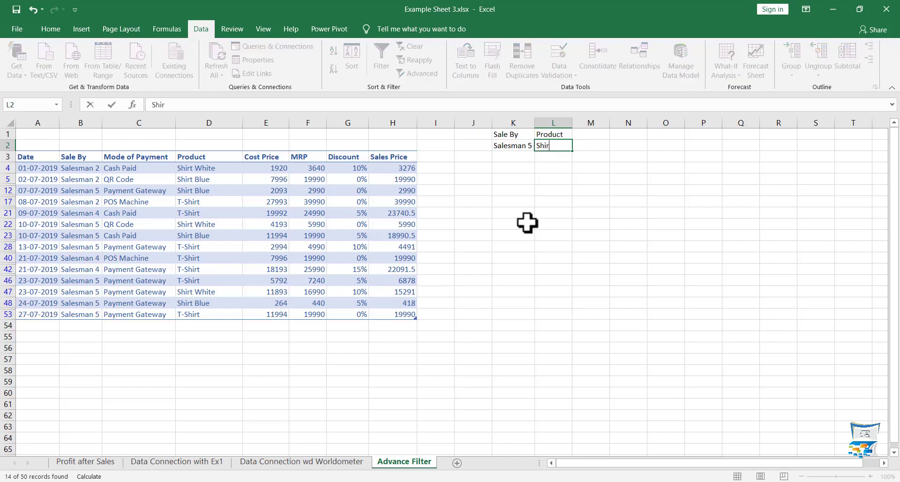
{"action": "type", "text": "t Blue"}
{"action": "key", "text": "Return"}
{"action": "key", "text": "Left"}
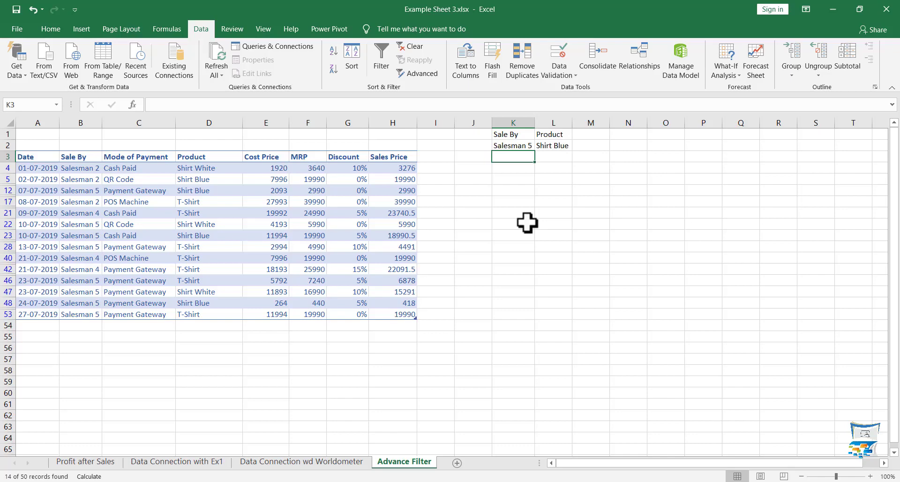
Step: Add a note on the criteria logic with "And" in N1 and "Writing Besides" in O1
{"action": "key", "text": "Right"}
{"action": "key", "text": "Up"}
{"action": "key", "text": "Up"}
{"action": "key", "text": "Right"}
{"action": "key", "text": "Right"}
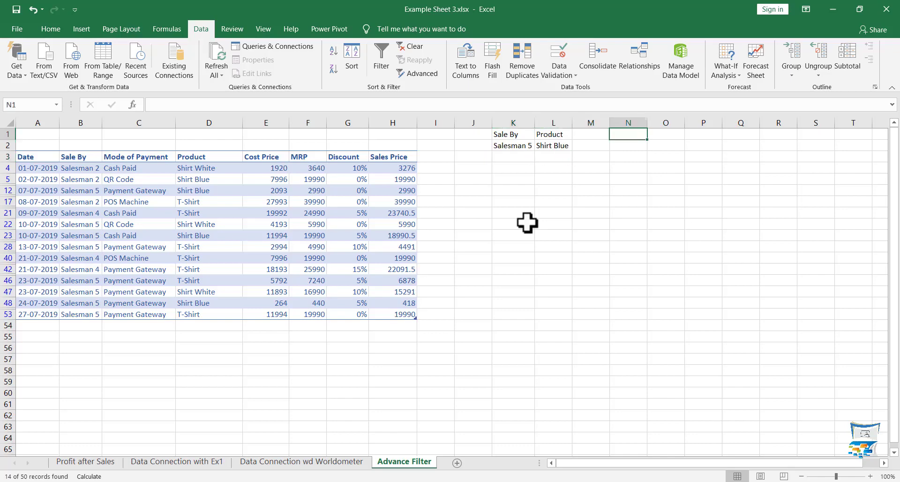
{"action": "type", "text": "A"}
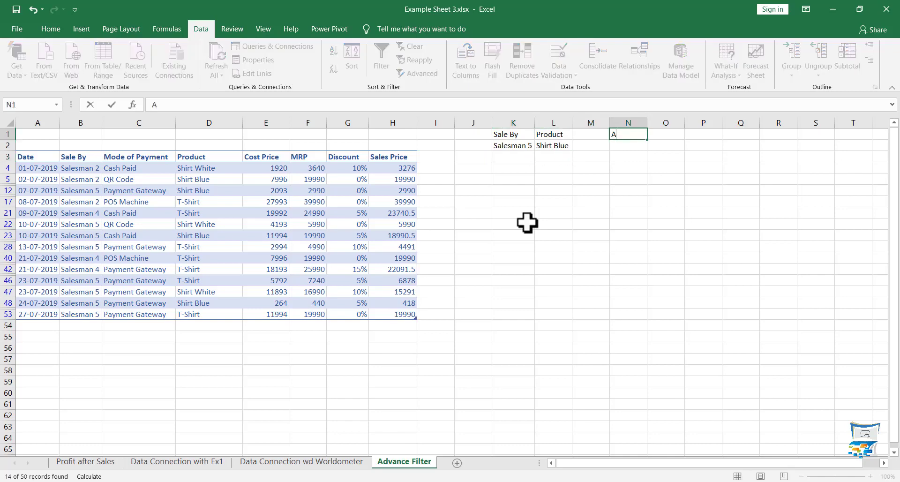
{"action": "type", "text": "nd"}
{"action": "key", "text": "Tab"}
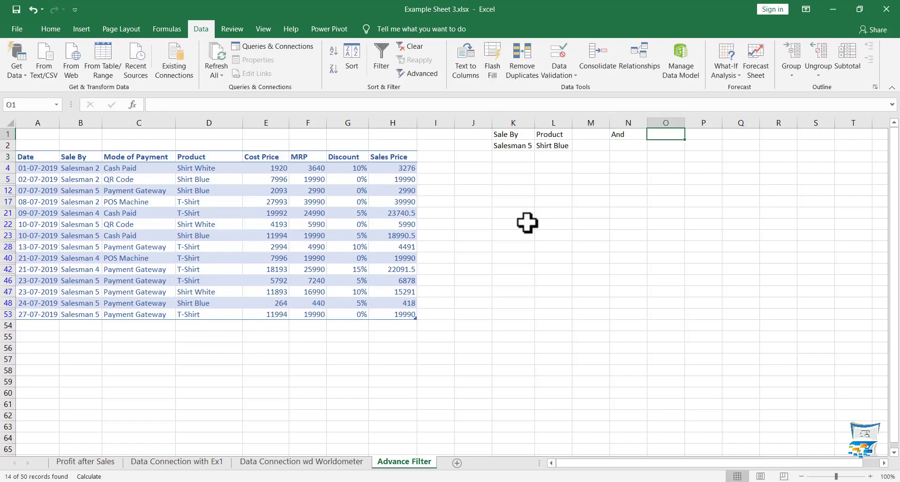
{"action": "type", "text": "Writing Besides"}
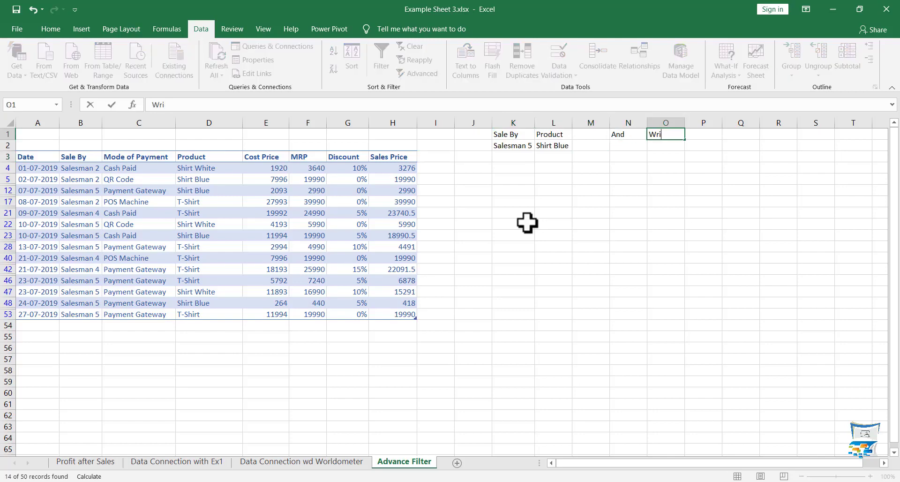
Step: Complete the criteria note with "Or" in N2 and "Writing Below" in O2
{"action": "key", "text": "Return"}
{"action": "key", "text": "Tab"}
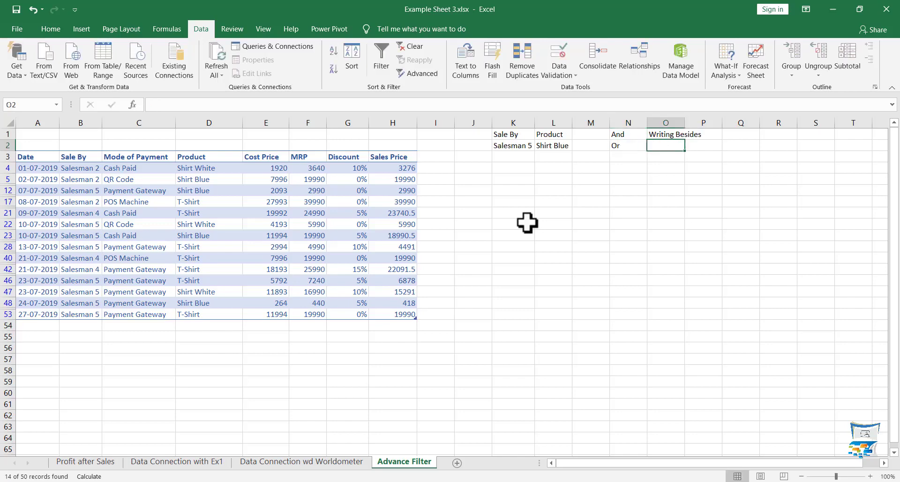
{"action": "type", "text": "Writing B"}
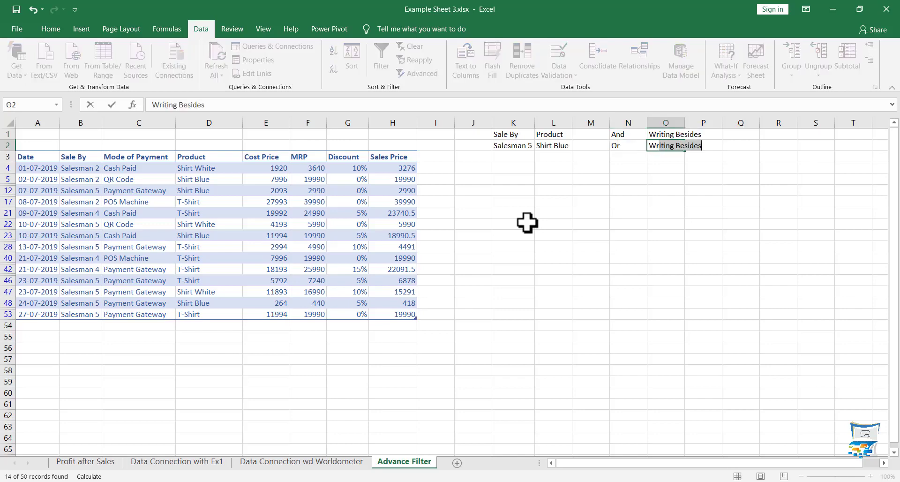
{"action": "type", "text": "elow"}
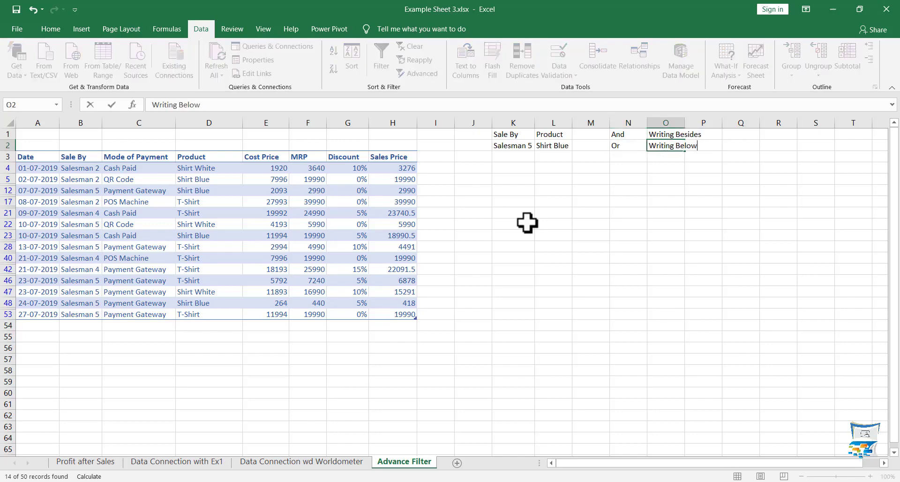
{"action": "key", "text": "Return"}
{"action": "left_click", "coordinate": [626, 146]}
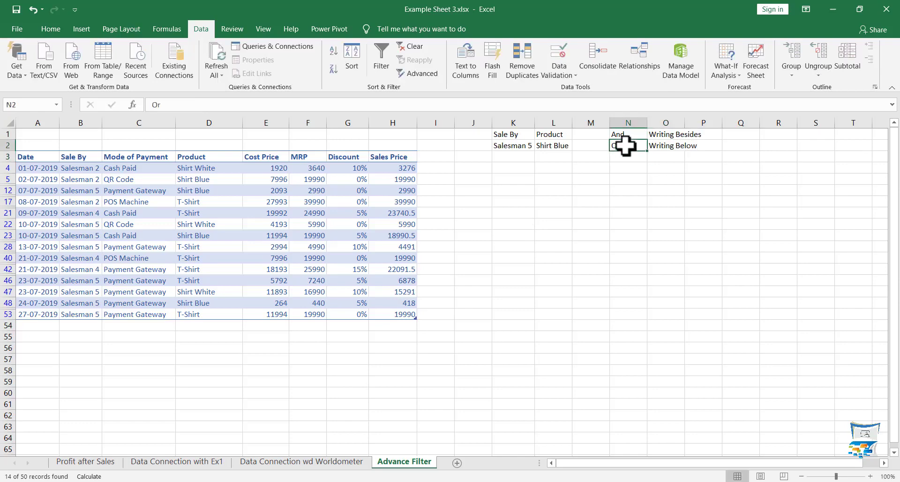
Step: Add a second criteria row with "Salesman 5" in K3 and "Pant Black" in L3
{"action": "left_click", "coordinate": [502, 156]}
{"action": "type", "text": "Salesman 5"}
{"action": "key", "text": "Tab"}
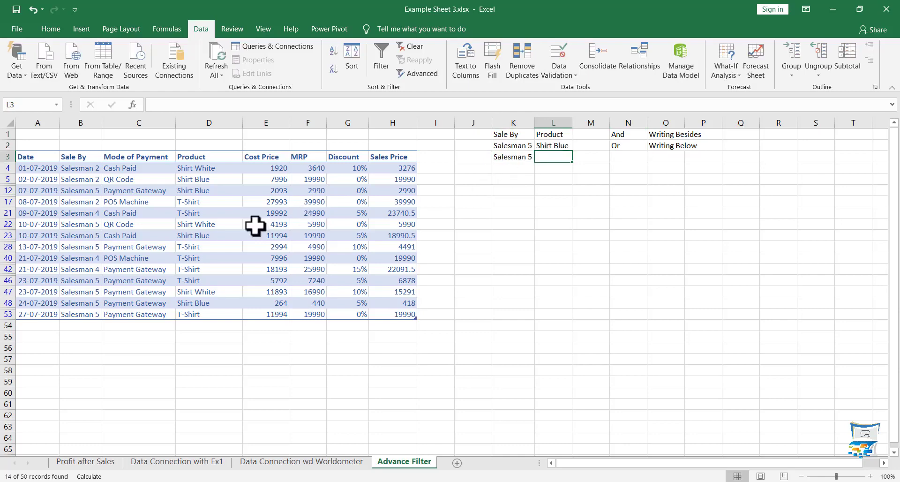
{"action": "type", "text": "Pant Black"}
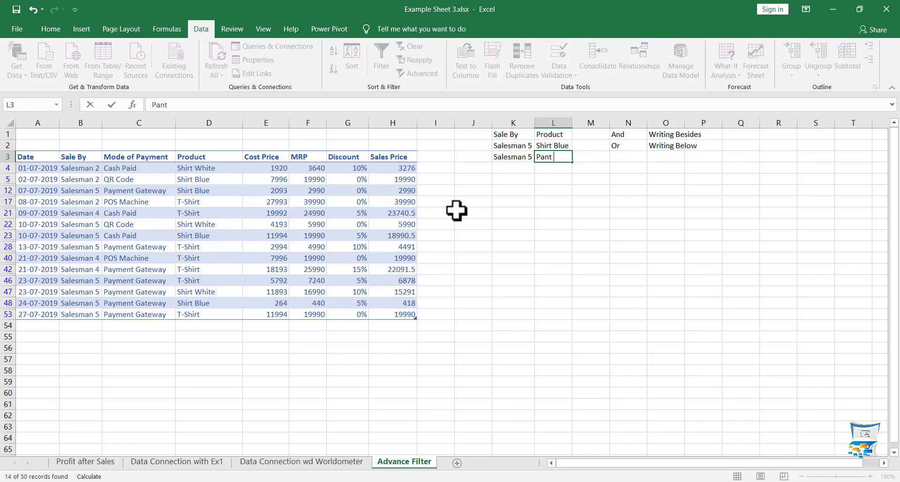
{"action": "left_click", "coordinate": [467, 213]}
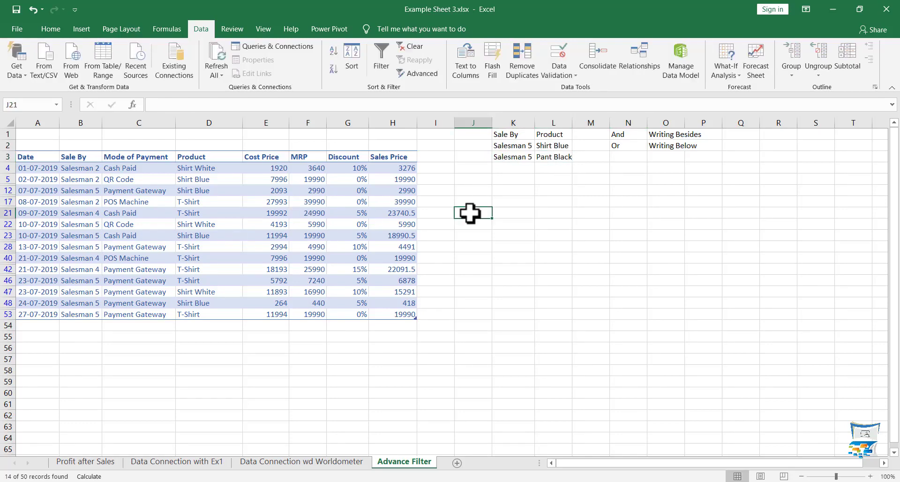
Step: Filter the table in place with the Advanced Filter using criteria range K1:L3, and check the resulting rows against the criteria
{"action": "left_click", "coordinate": [417, 73]}
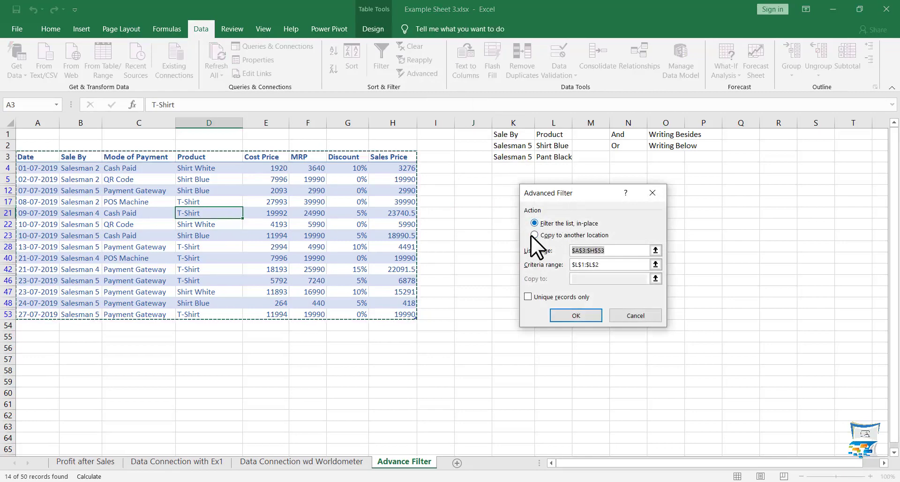
{"action": "left_click", "coordinate": [608, 266]}
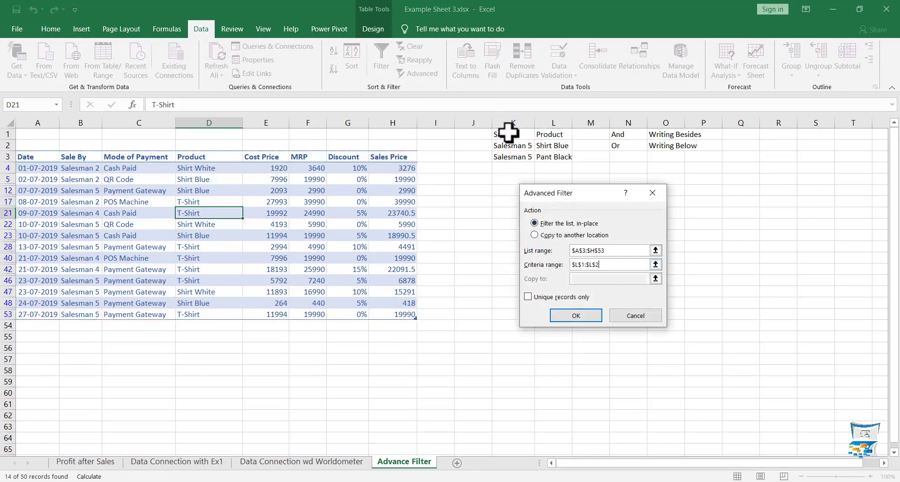
{"action": "left_click_drag", "start_coordinate": [511, 133], "coordinate": [539, 155]}
{"action": "key", "text": "Return"}
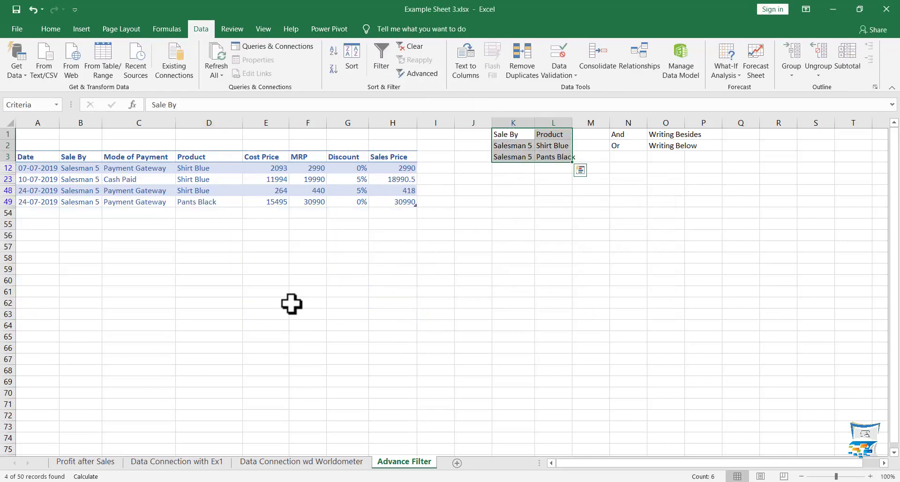
{"action": "left_click", "coordinate": [90, 167]}
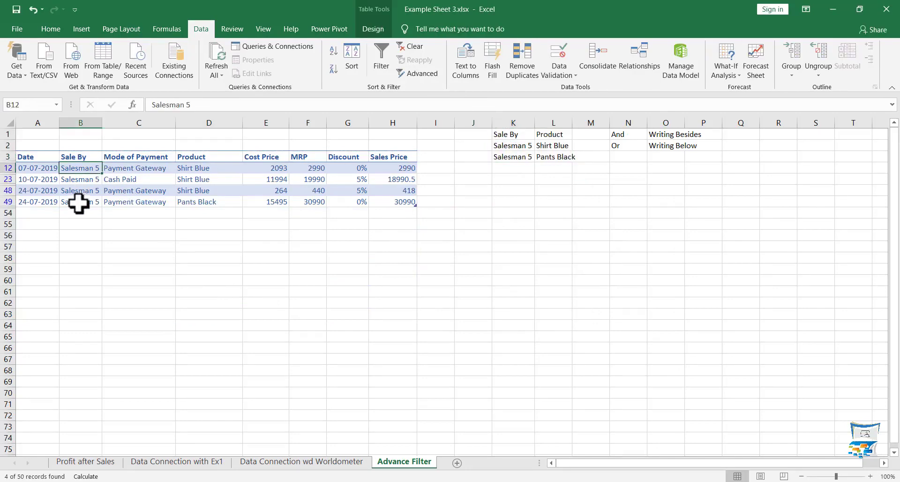
{"action": "left_click", "coordinate": [552, 146]}
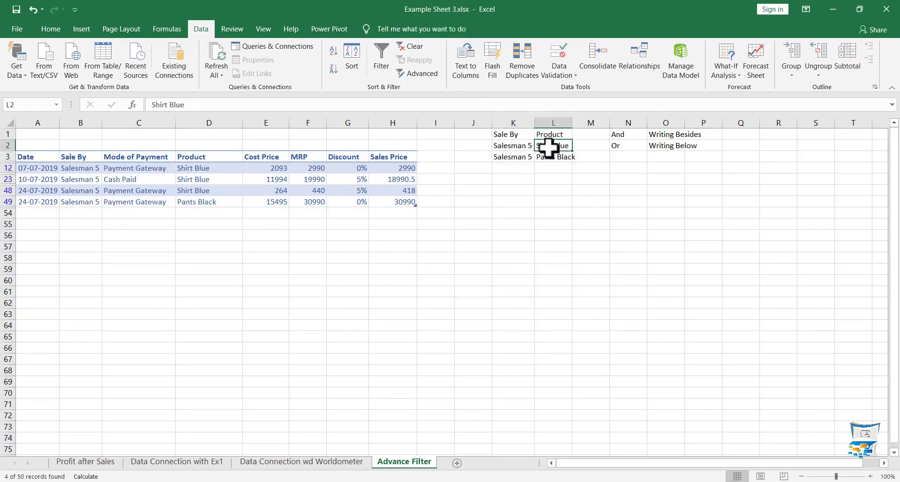
{"action": "left_click", "coordinate": [197, 205]}
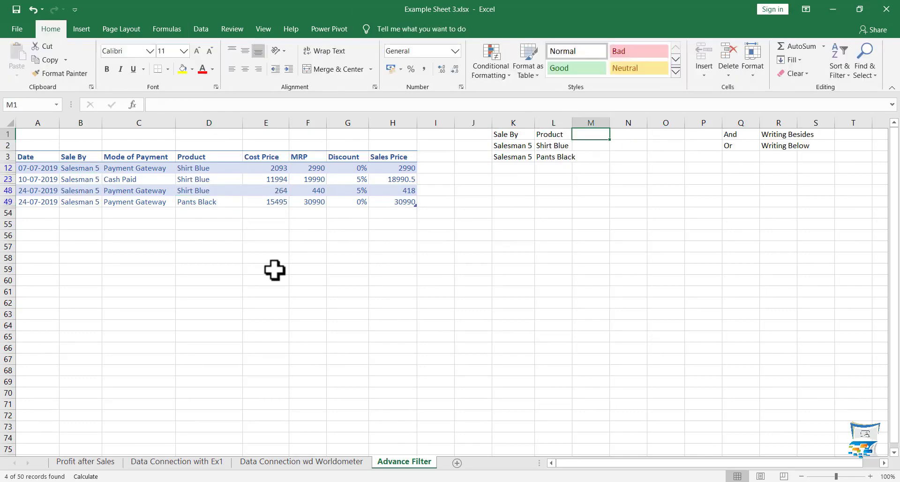
Step: Toggle the filter to show all table rows and add the criteria header "Sales Price" in M1
{"action": "key", "text": "ctrl+shift+l"}
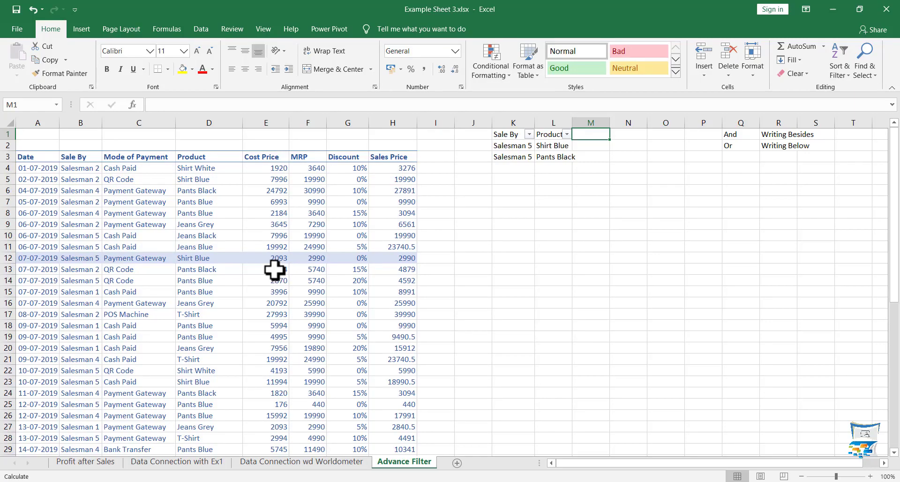
{"action": "type", "text": "Sales Price"}
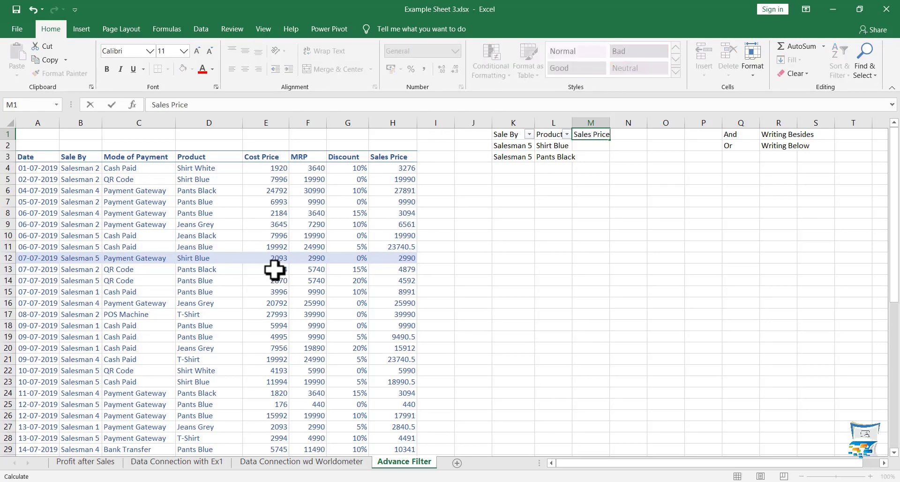
{"action": "key", "text": "Return"}
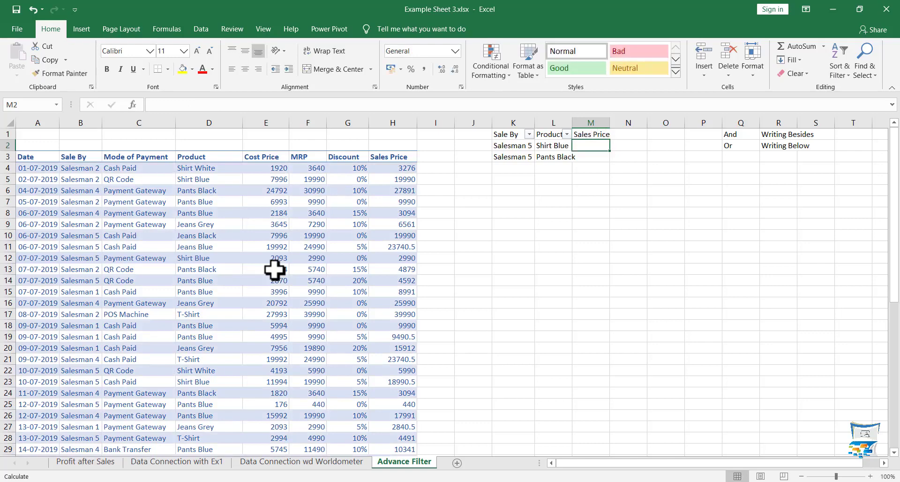
Step: Set the Sales Price criteria to >3000 in M2 and >5000 in M3
{"action": "key", "text": "Left"}
{"action": "key", "text": "Left"}
{"action": "key", "text": "Right"}
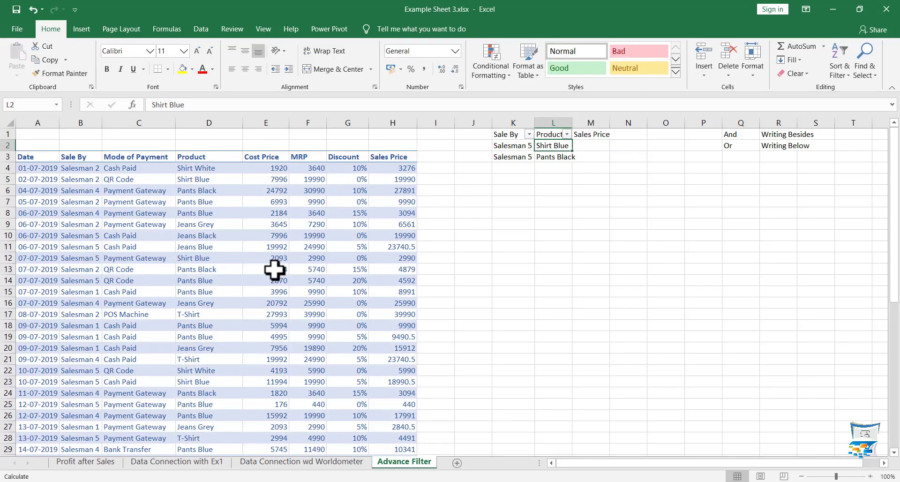
{"action": "key", "text": "Right"}
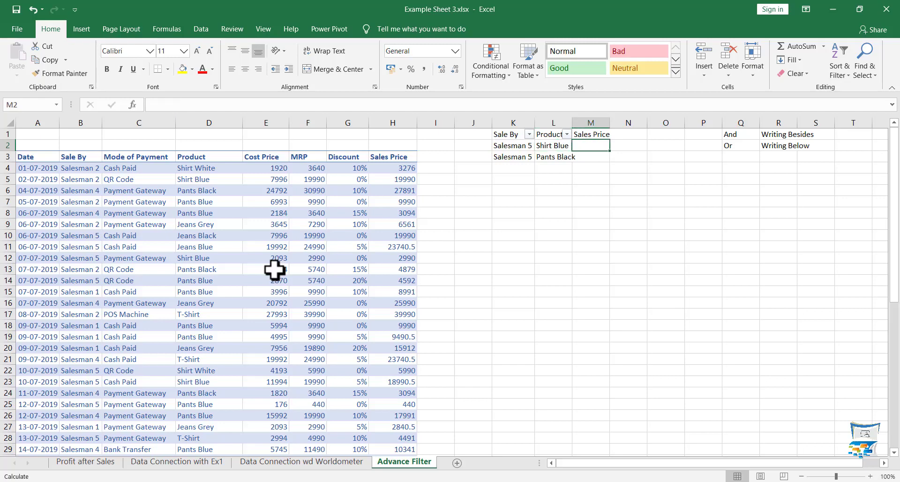
{"action": "type", "text": ">3000"}
{"action": "key", "text": "Return"}
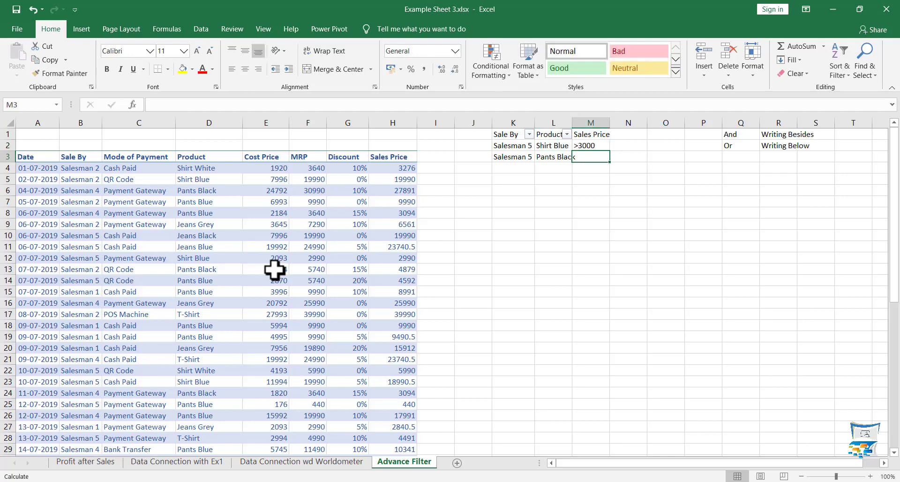
{"action": "type", "text": ">"}
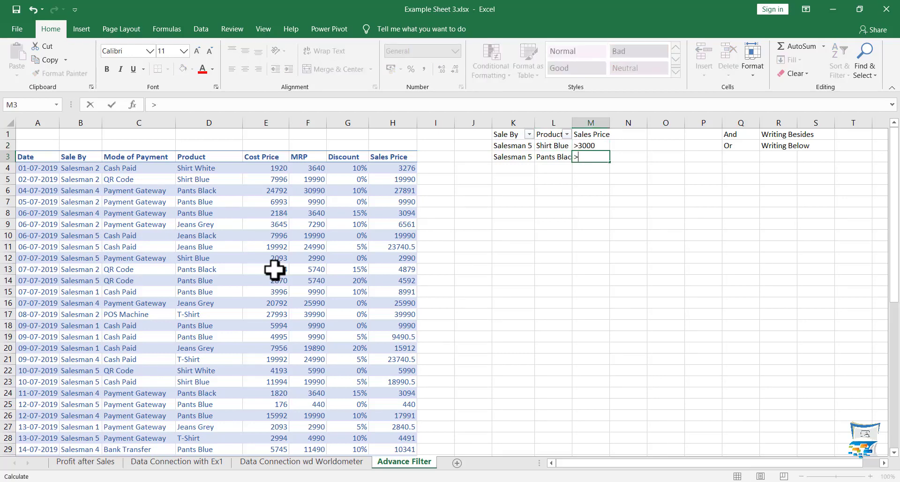
{"action": "type", "text": "5000"}
{"action": "key", "text": "Return"}
Step: Review the combined Sale By, Product and Sales Price conditions in the criteria rows K2:M2 and K3:M3
{"action": "key", "text": "Up"}
{"action": "key", "text": "Up"}
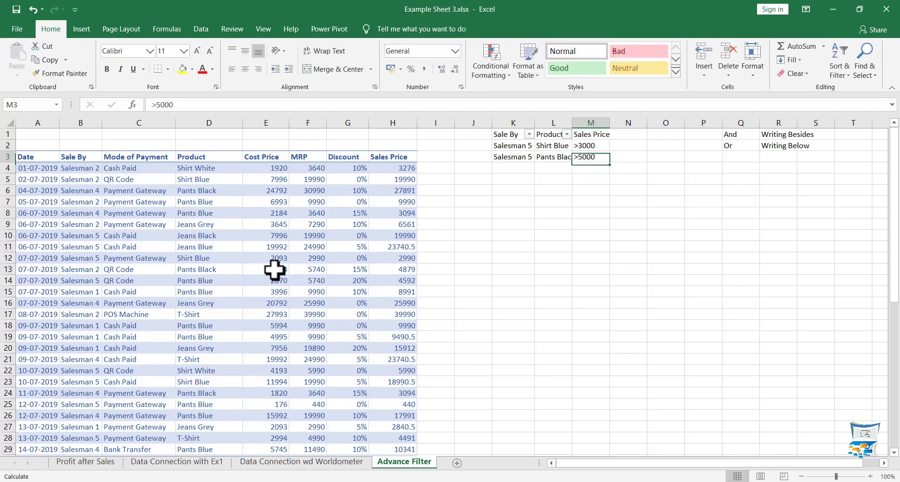
{"action": "key", "text": "Left"}
{"action": "key", "text": "Left"}
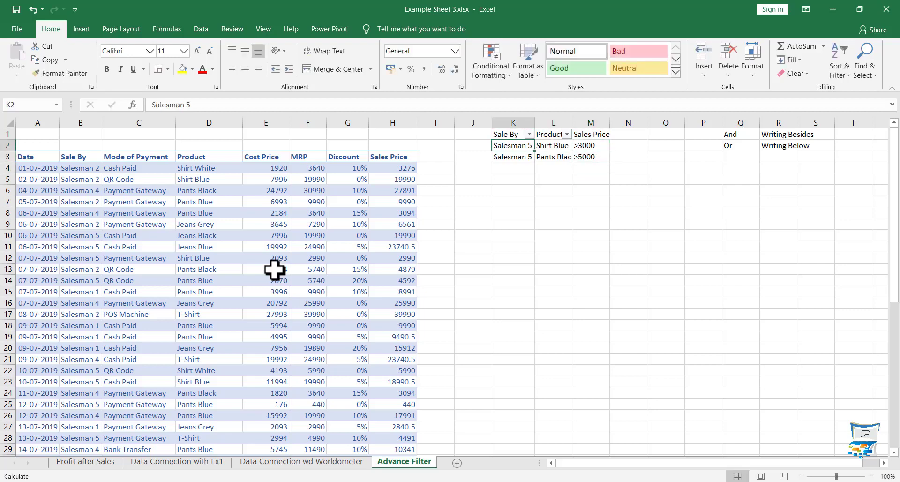
{"action": "key", "text": "shift+Right"}
{"action": "key", "text": "shift+Right"}
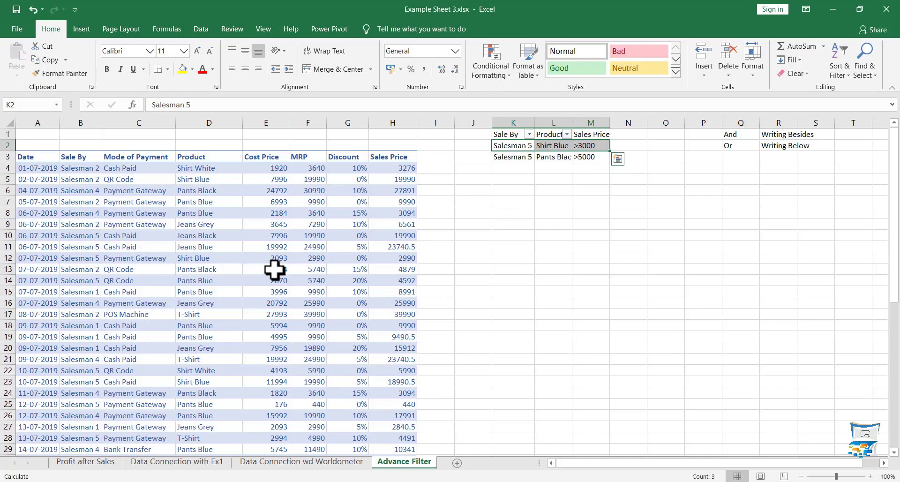
{"action": "key", "text": "shift+Left"}
{"action": "key", "text": "shift+Left"}
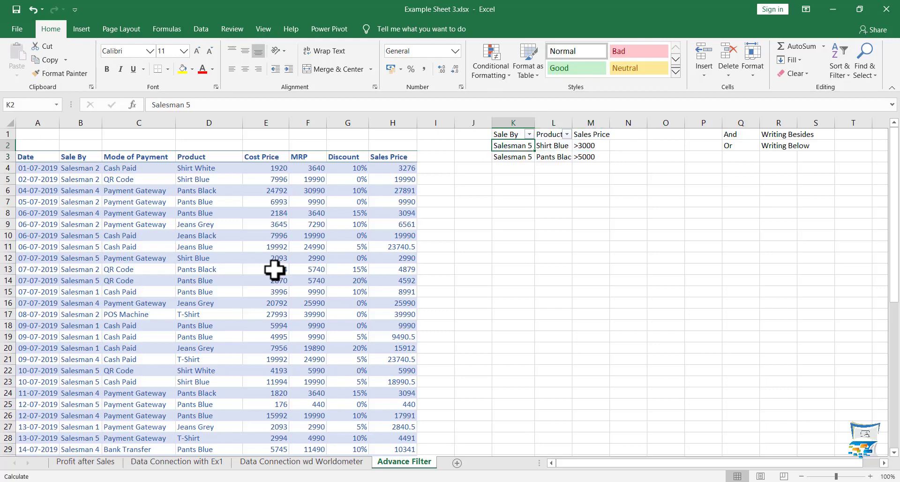
{"action": "key", "text": "shift+Right"}
{"action": "key", "text": "shift+Right"}
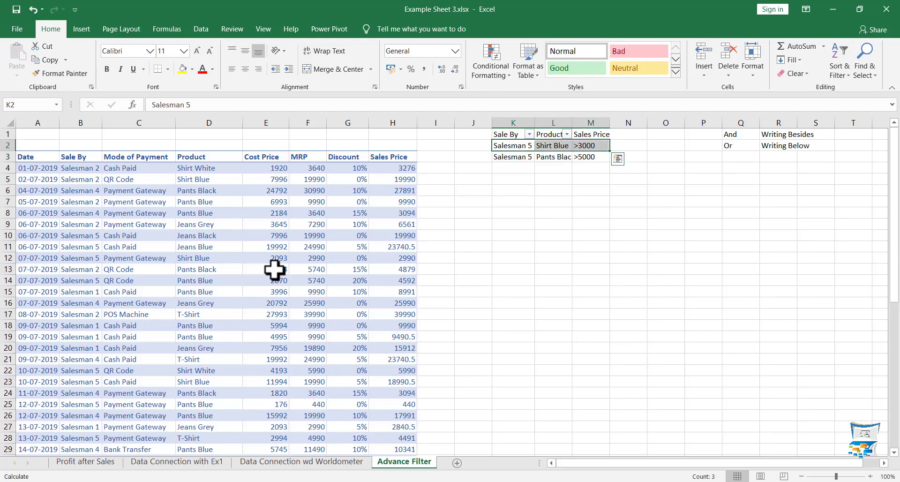
{"action": "key", "text": "Down"}
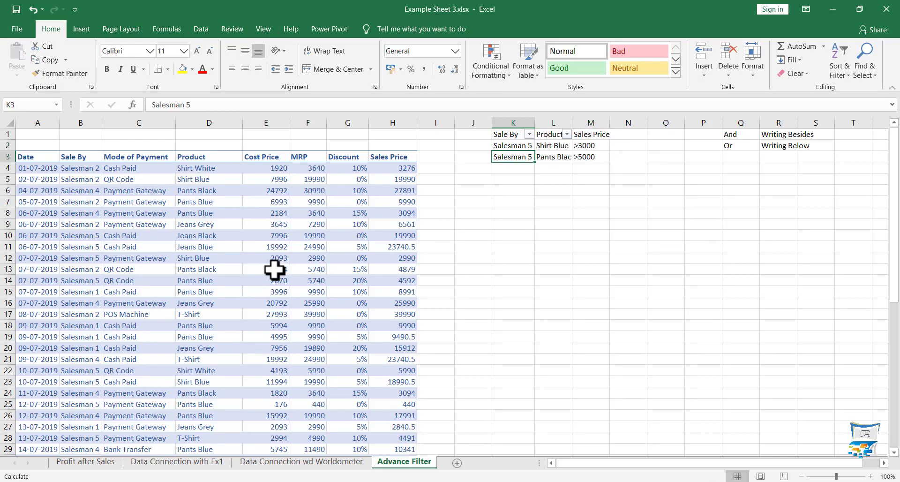
Step: Filter the table in place with the Advanced Filter, using Filter[#All] as list range and the criteria in K1:M3
{"action": "key", "text": "alt+a+q"}
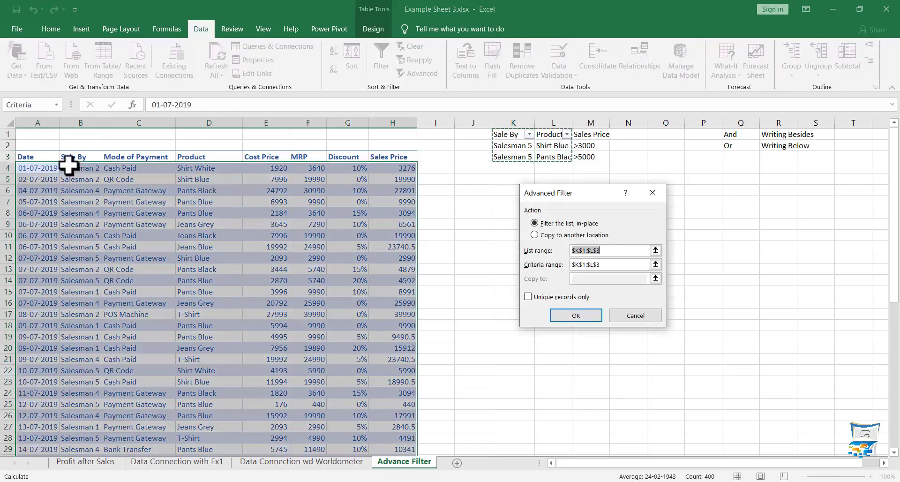
{"action": "left_click", "coordinate": [36, 158]}
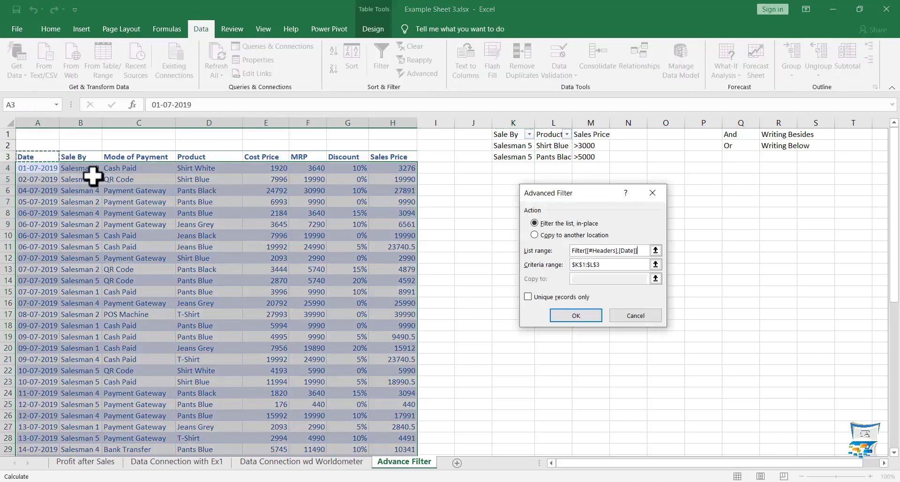
{"action": "key", "text": "ctrl+a"}
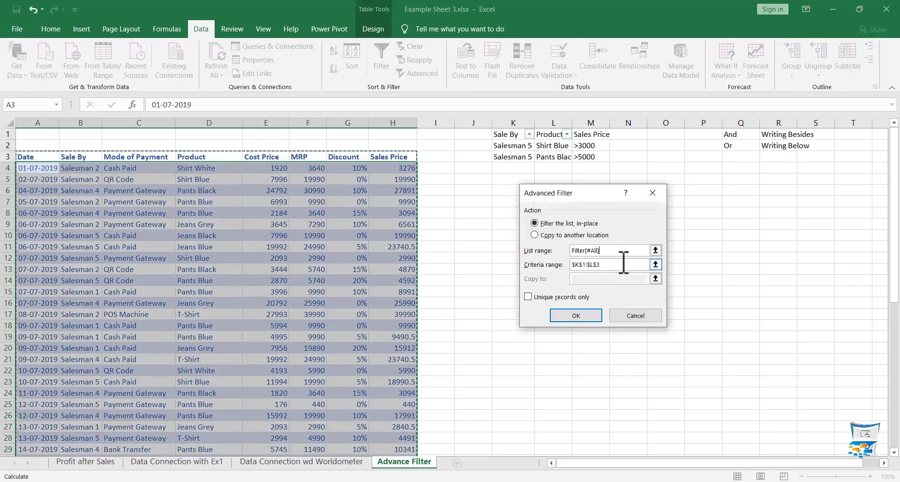
{"action": "left_click", "coordinate": [575, 317]}
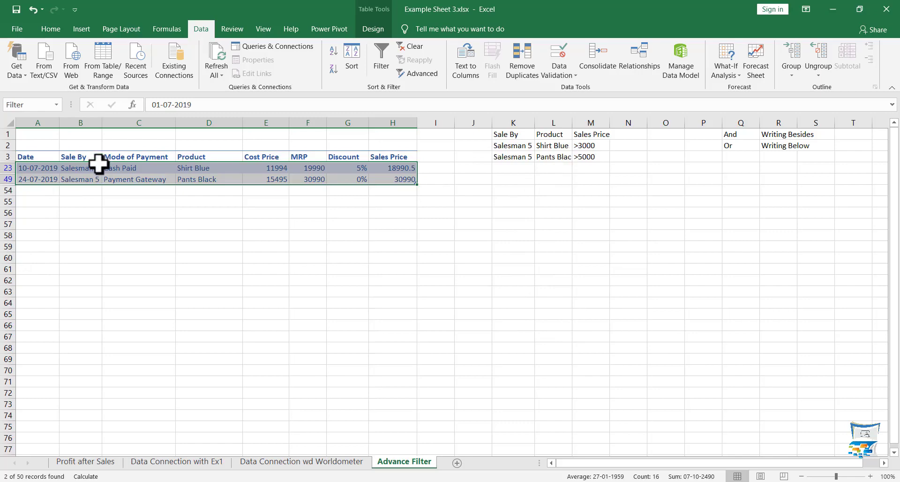
{"action": "left_click", "coordinate": [206, 169]}
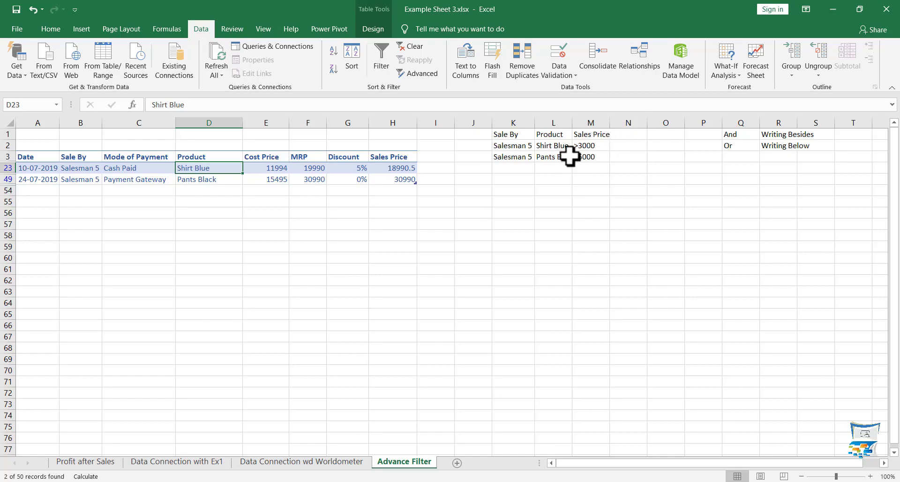
Step: Add a second "Sales Price" criteria header in N1, next to the existing one in M1
{"action": "left_click", "coordinate": [584, 147]}
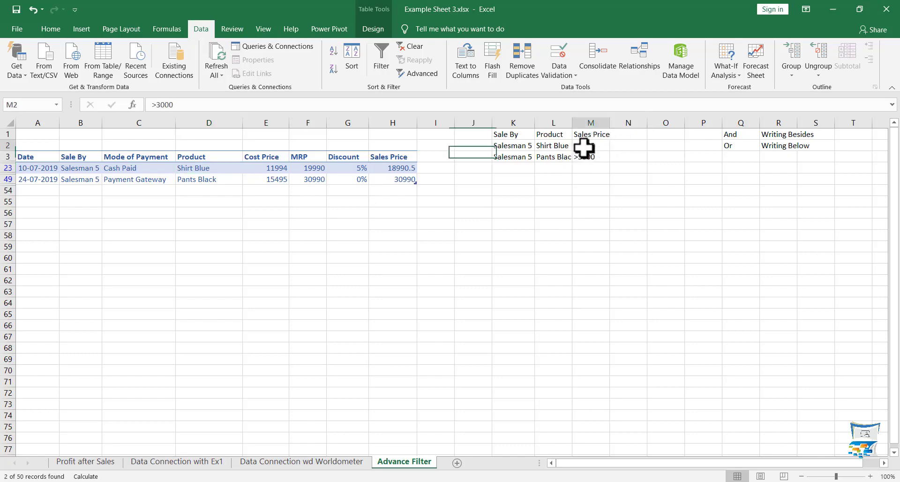
{"action": "left_click", "coordinate": [620, 134]}
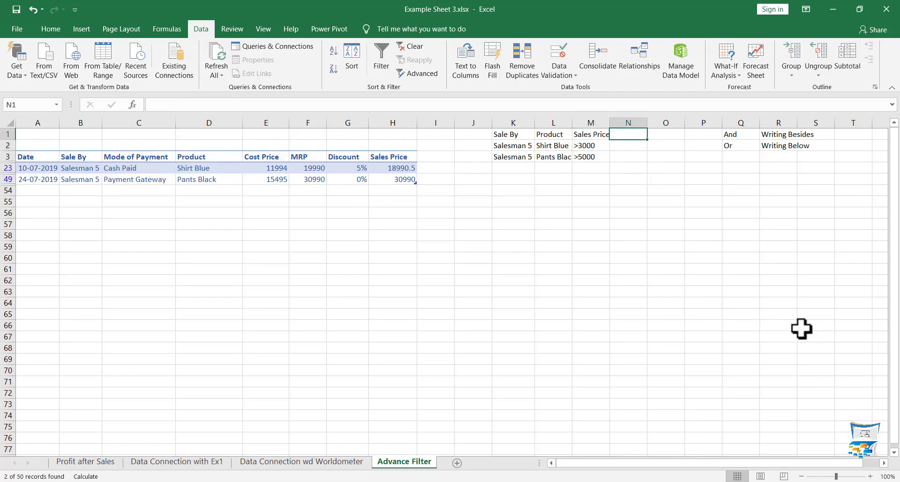
{"action": "left_click", "coordinate": [596, 135]}
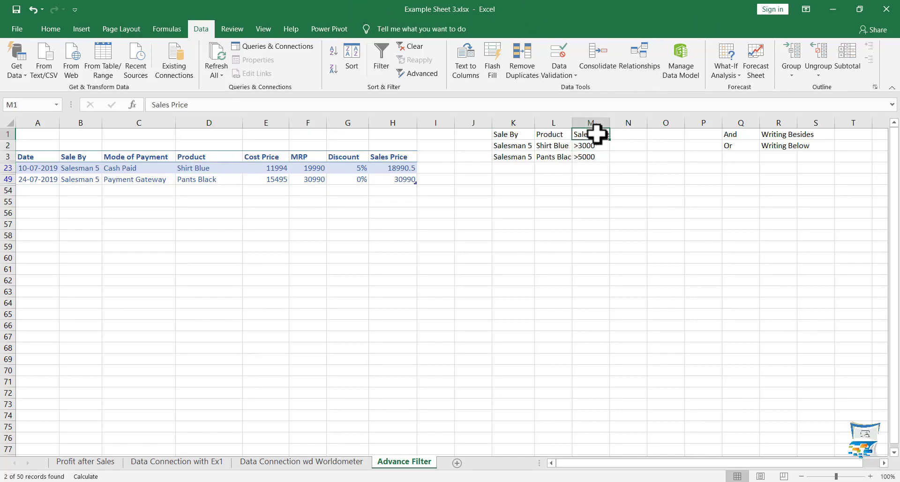
{"action": "left_click", "coordinate": [625, 134]}
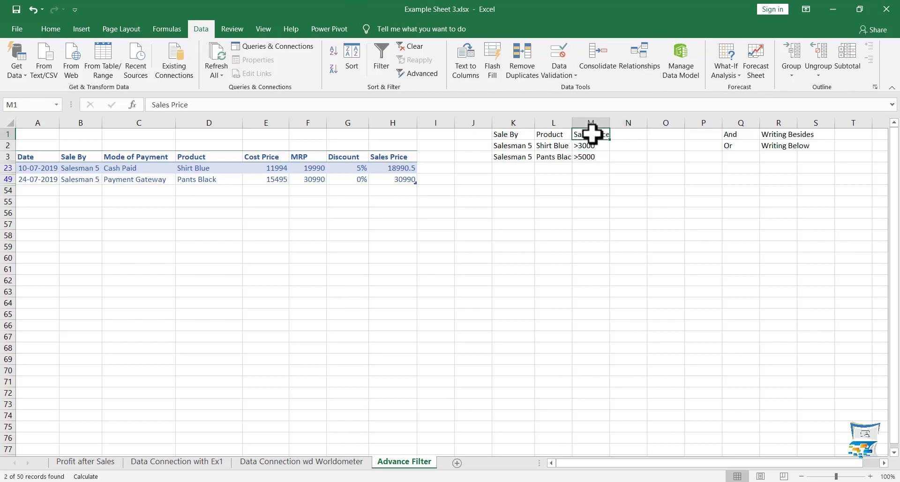
{"action": "type", "text": "Sales Price"}
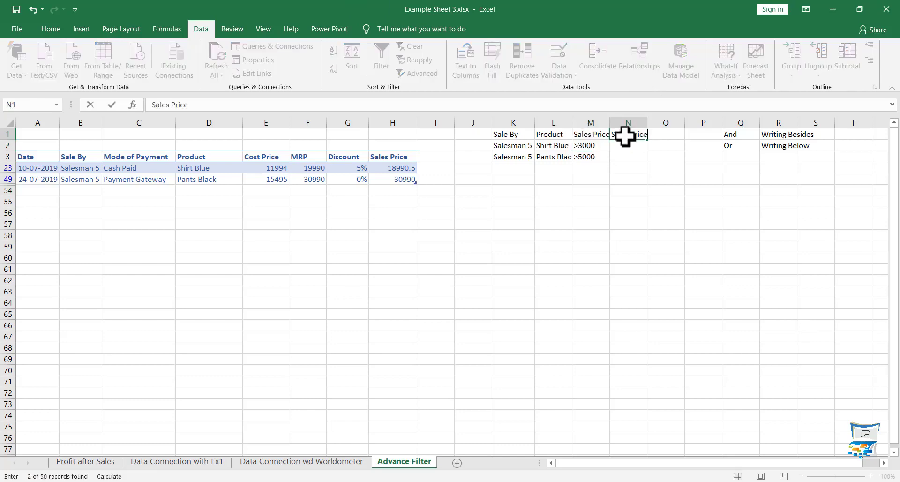
{"action": "key", "text": "Return"}
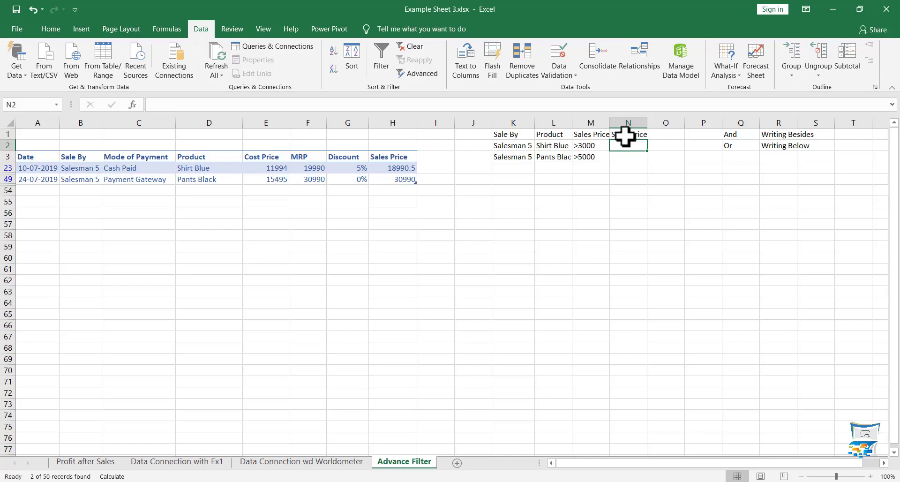
Step: Set the upper limits for the second Sales Price criteria to <5000 in N2 and <10000 in N3
{"action": "type", "text": "<"}
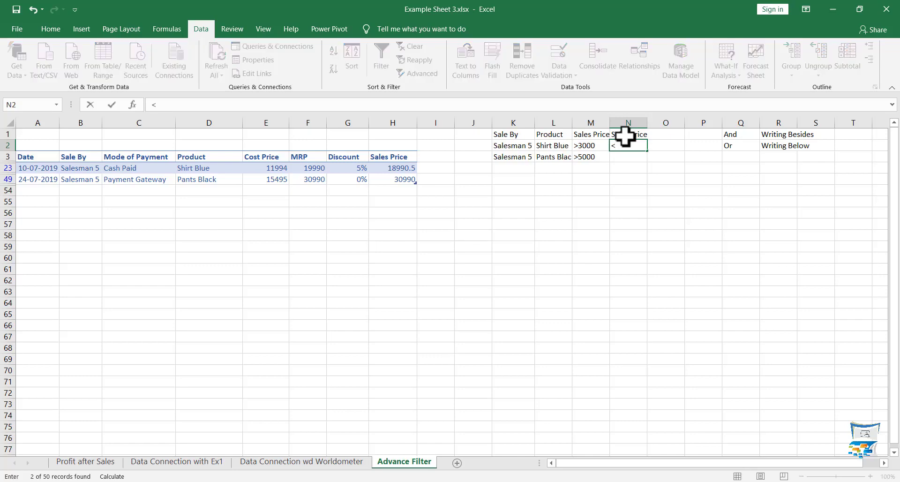
{"action": "type", "text": "5000"}
{"action": "key", "text": "Return"}
{"action": "type", "text": "<10000"}
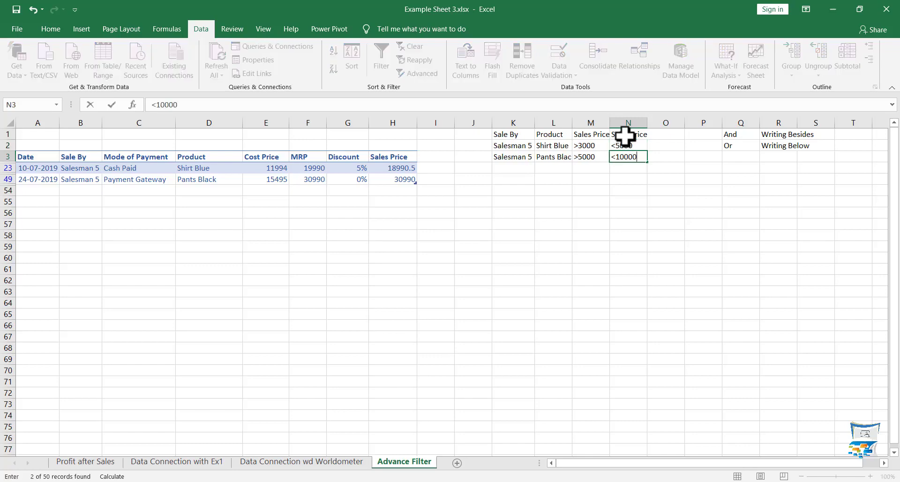
{"action": "key", "text": "Return"}
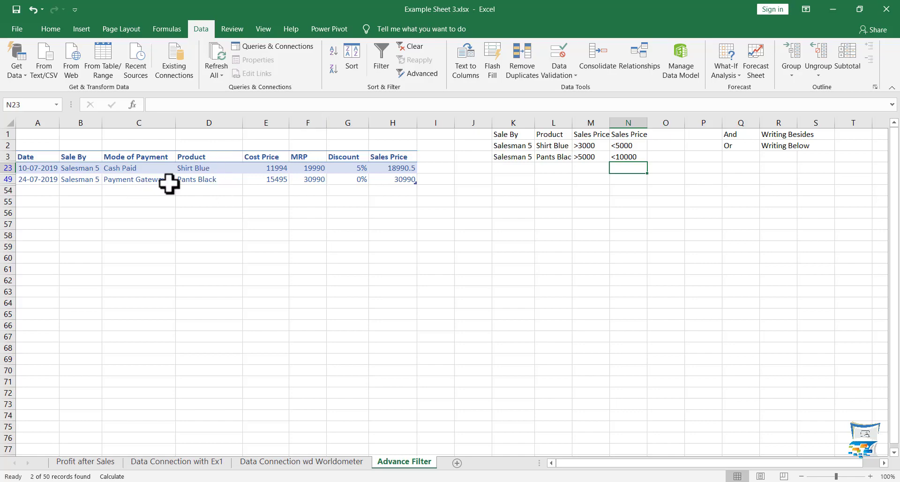
Step: Filter the table in place with the Advanced Filter, using $A$3:$H$53 as list range and L1:N3 as criteria range
{"action": "left_click", "coordinate": [413, 73]}
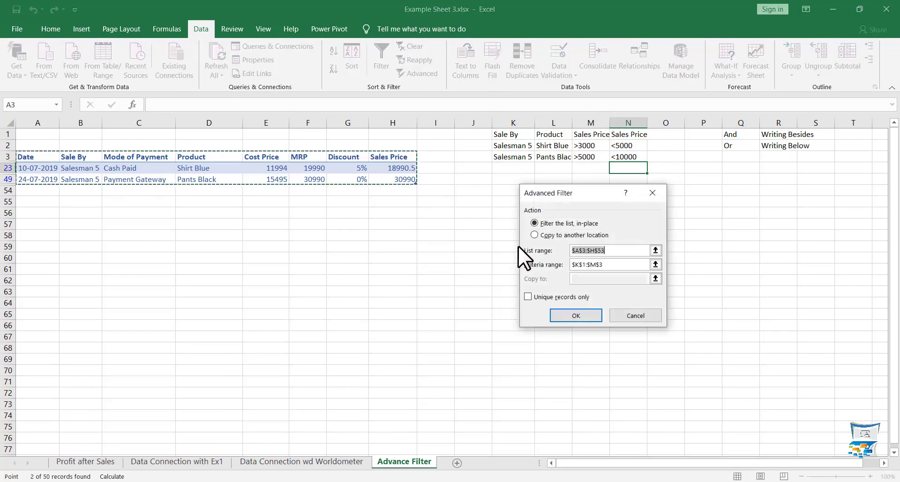
{"action": "left_click", "coordinate": [609, 265]}
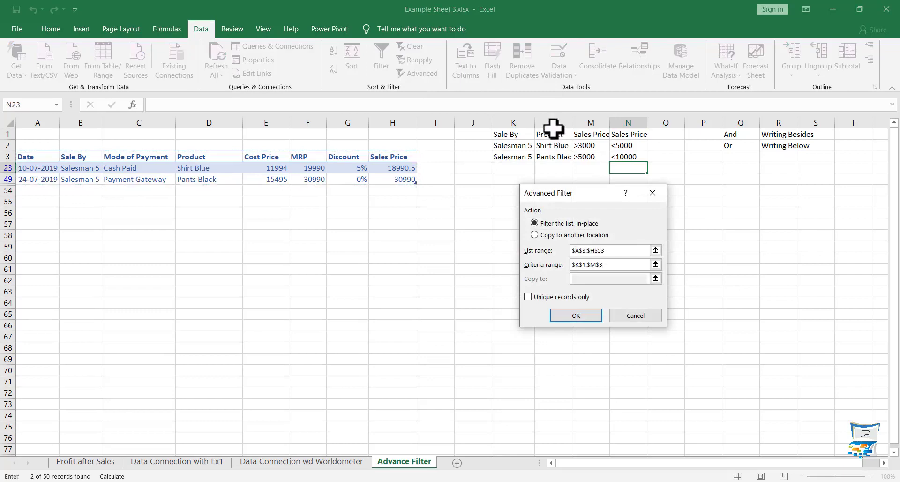
{"action": "left_click_drag", "start_coordinate": [550, 134], "coordinate": [628, 157]}
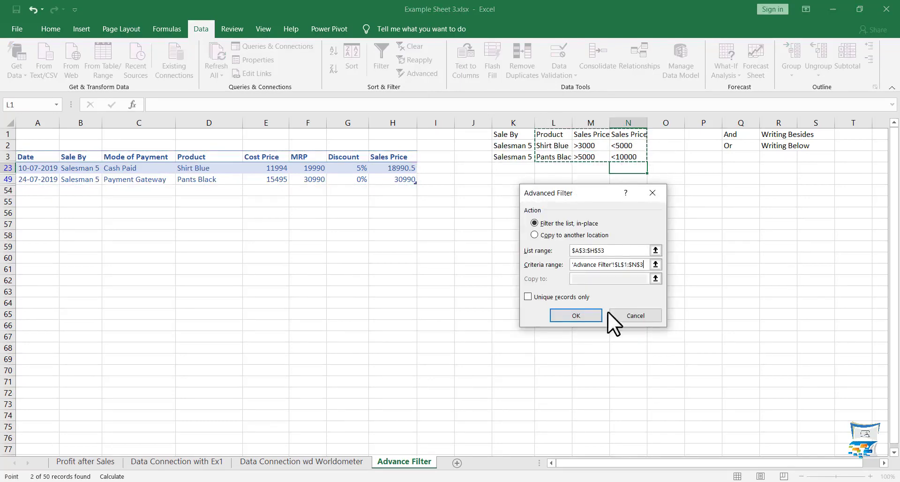
{"action": "left_click", "coordinate": [581, 314]}
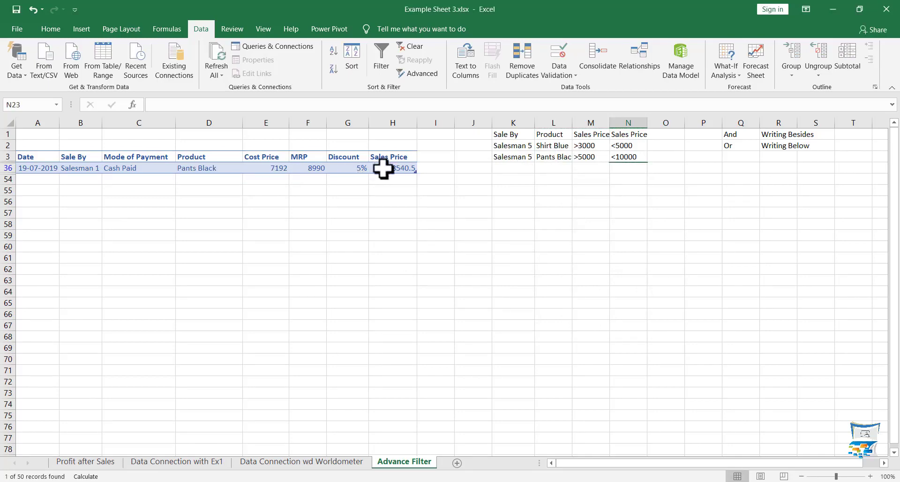
{"action": "left_click", "coordinate": [583, 147]}
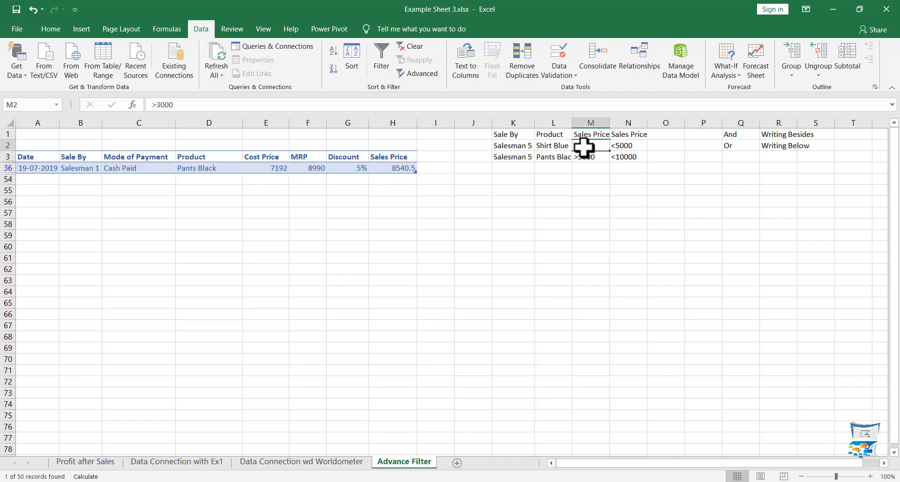
{"action": "left_click", "coordinate": [625, 145]}
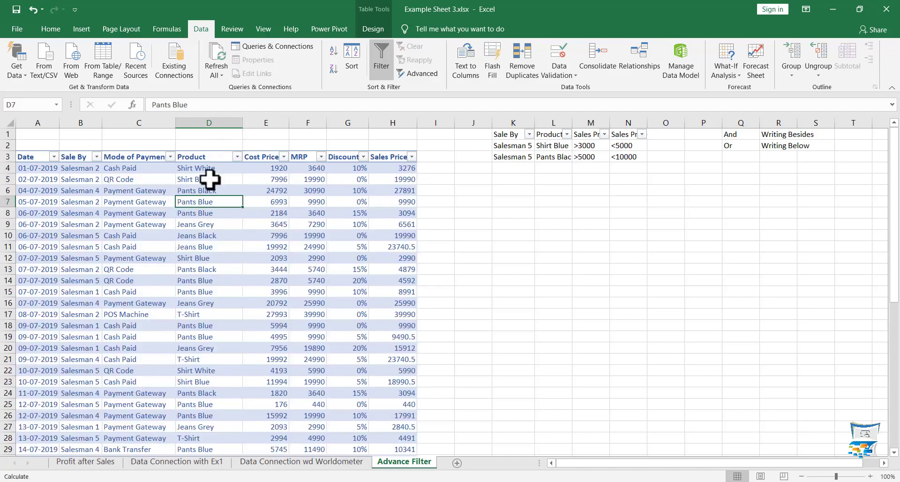
Step: Change the Sale By criteria in K3 to Salesman 3
{"action": "left_click", "coordinate": [512, 156]}
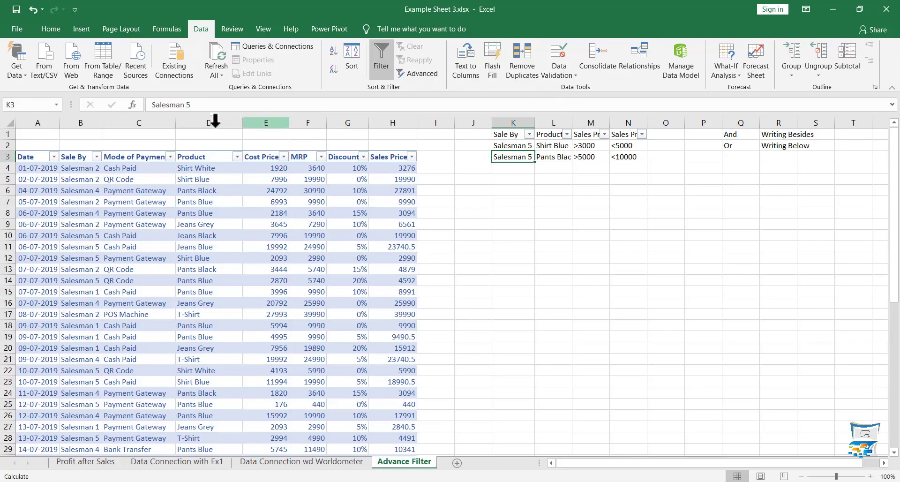
{"action": "left_click", "coordinate": [222, 105]}
{"action": "key", "text": "BackSpace"}
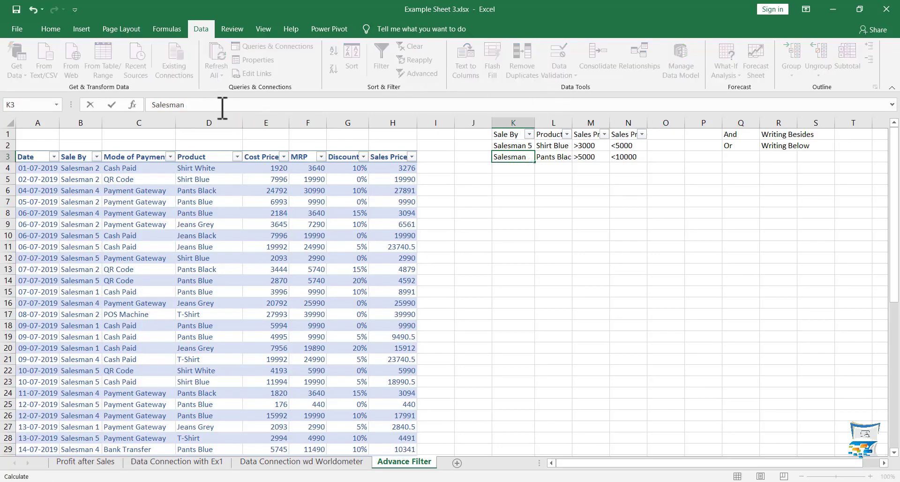
{"action": "type", "text": "3"}
{"action": "key", "text": "Return"}
{"action": "key", "text": "Up"}
{"action": "key", "text": "Up"}
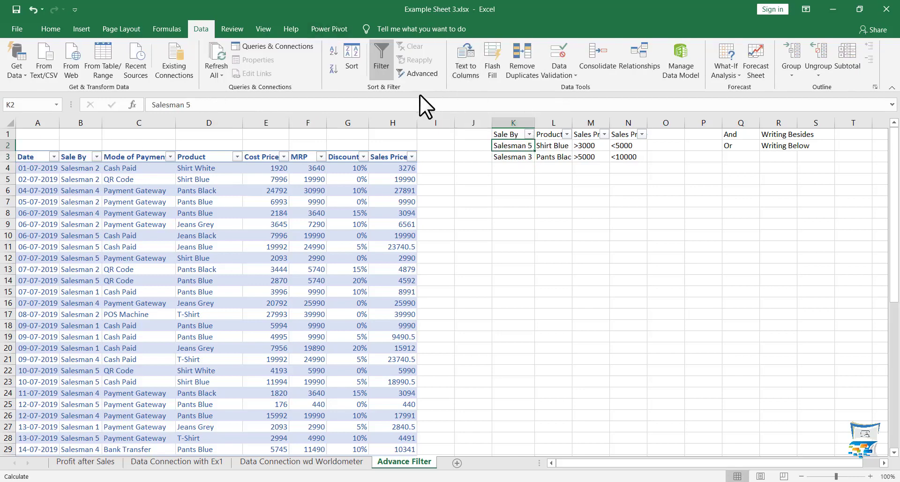
Step: Filter the table in place with the Advanced Filter, using Filter[#All] as list range and only K1:K3 as criteria range
{"action": "left_click", "coordinate": [519, 211]}
{"action": "left_click", "coordinate": [407, 73]}
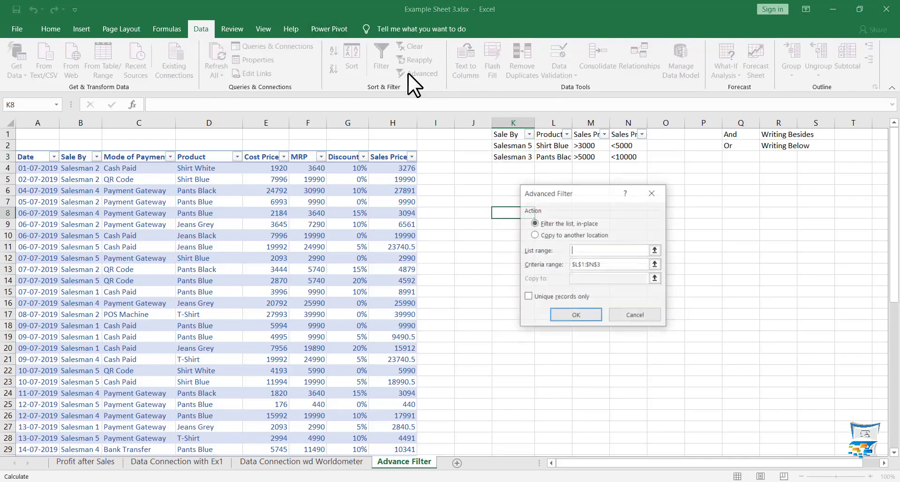
{"action": "left_click_drag", "start_coordinate": [37, 157], "coordinate": [417, 455]}
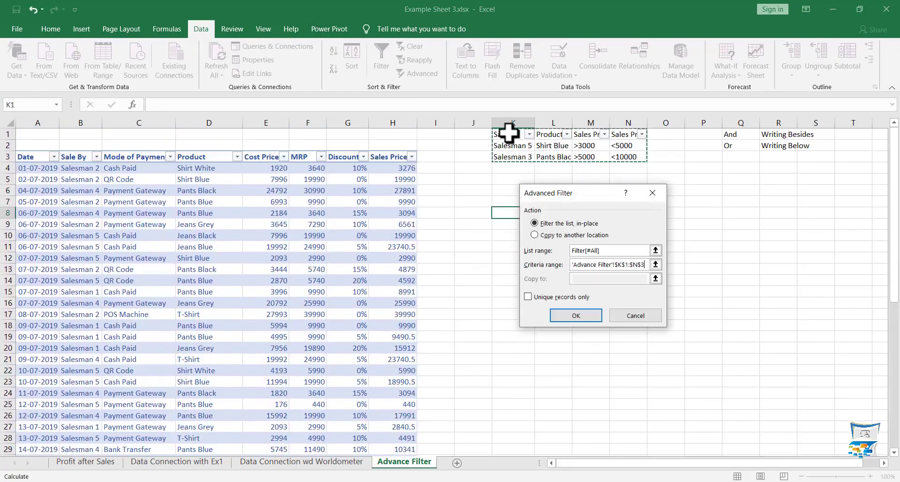
{"action": "left_click_drag", "start_coordinate": [509, 133], "coordinate": [508, 151]}
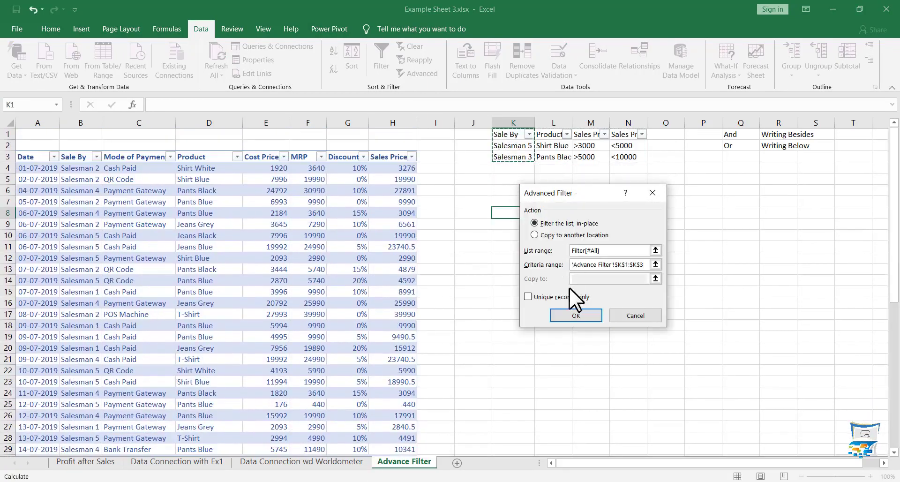
{"action": "left_click", "coordinate": [562, 315]}
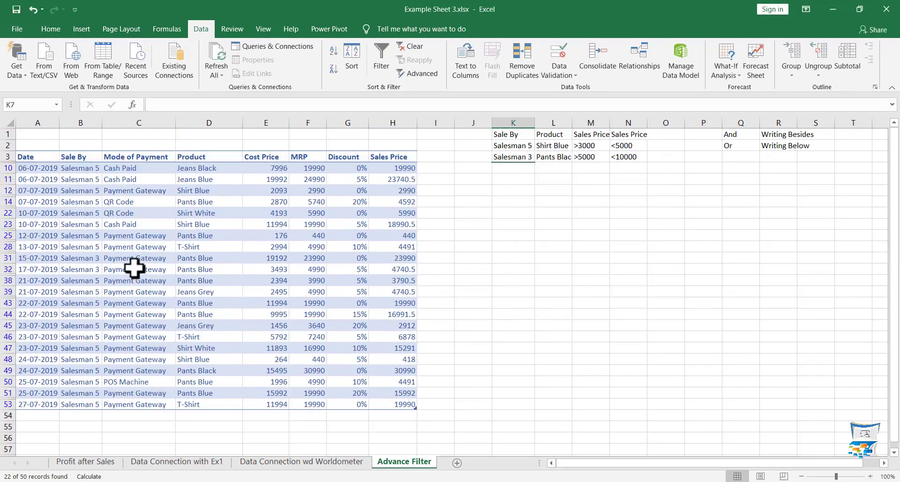
Step: Compare the filtered rows' Sale By entries with the Sale By criteria in K1:K3
{"action": "left_click", "coordinate": [80, 245]}
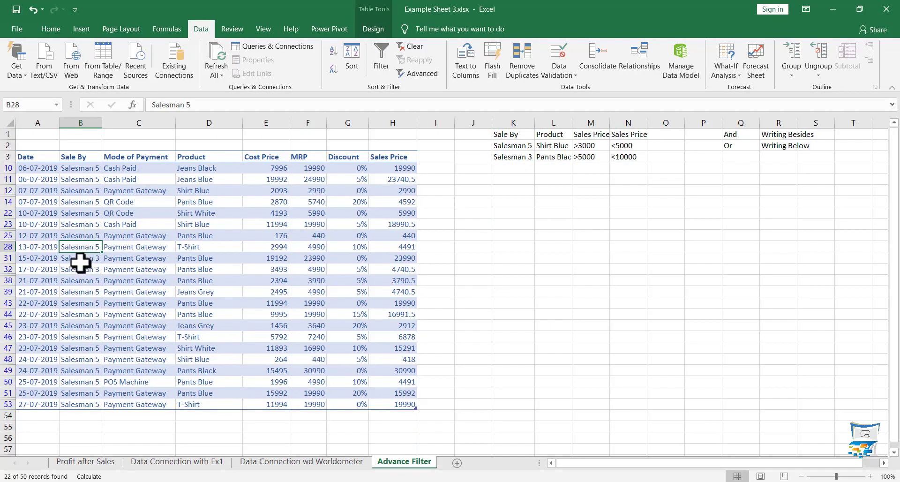
{"action": "left_click", "coordinate": [80, 260]}
{"action": "left_click", "coordinate": [84, 248]}
{"action": "left_click", "coordinate": [80, 268]}
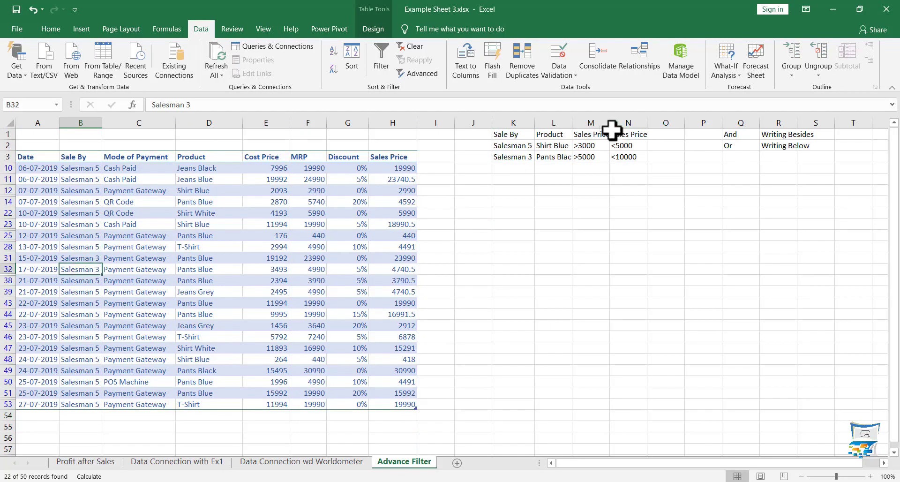
{"action": "left_click", "coordinate": [515, 135]}
{"action": "left_click_drag", "start_coordinate": [516, 137], "coordinate": [516, 155]}
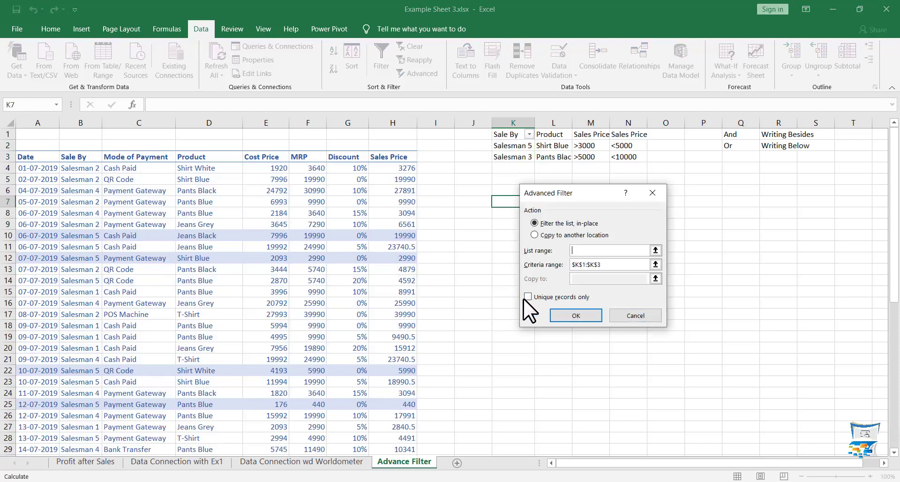
Step: Set the Advanced Filter to copy to another location, with list range Filter[#All], criteria range K1:K3 and destination K12
{"action": "left_click_drag", "start_coordinate": [37, 157], "coordinate": [370, 442]}
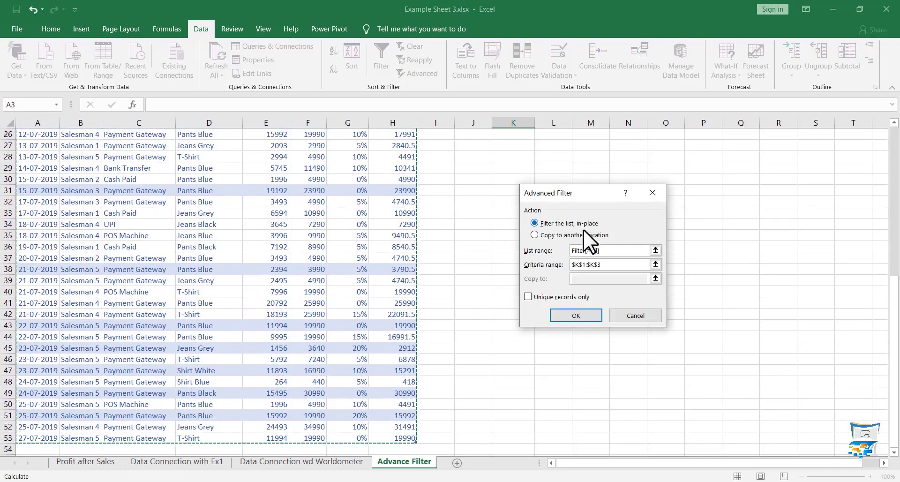
{"action": "scroll", "coordinate": [467, 242], "scroll_direction": "up", "scroll_amount": 8}
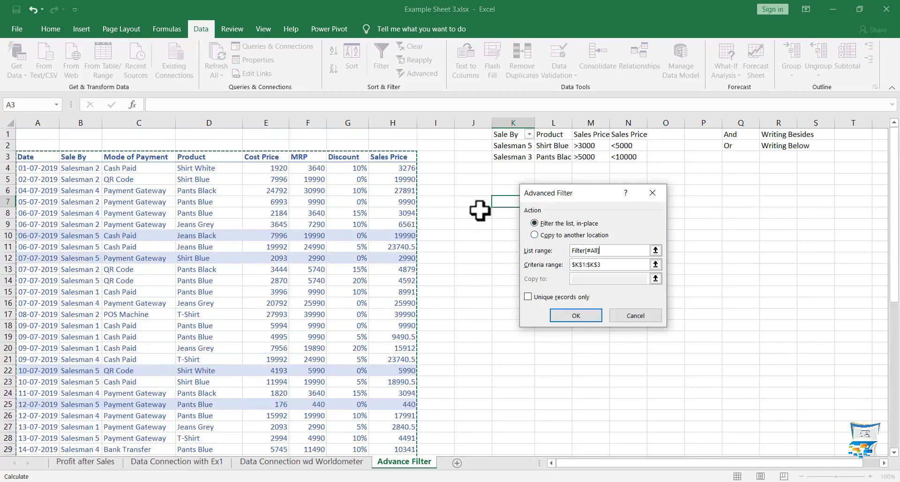
{"action": "left_click_drag", "start_coordinate": [560, 195], "coordinate": [694, 174]}
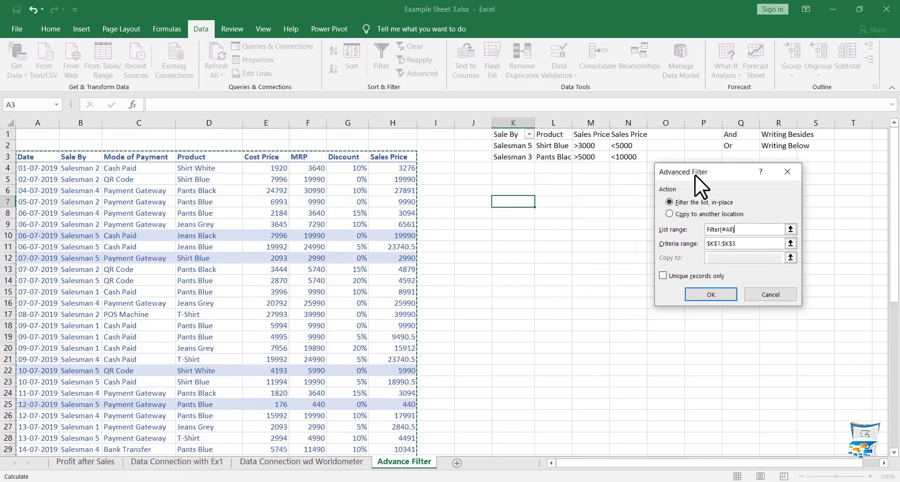
{"action": "left_click", "coordinate": [668, 214]}
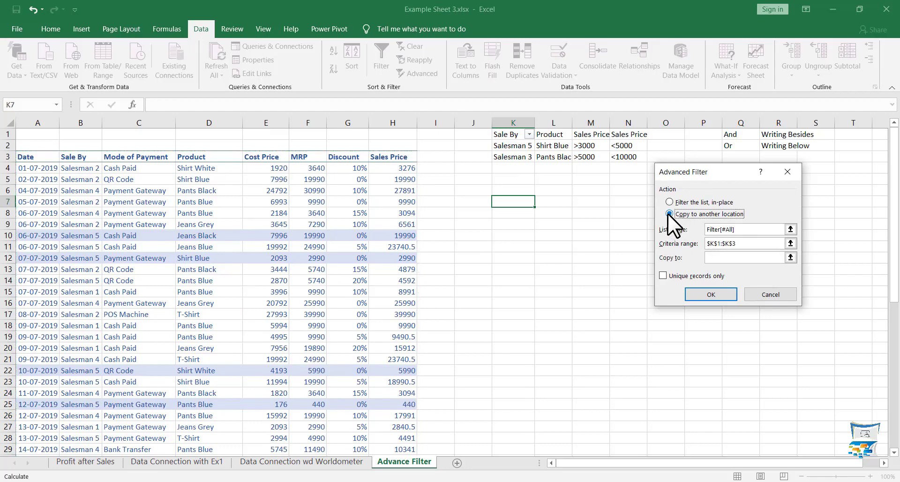
{"action": "left_click", "coordinate": [733, 257]}
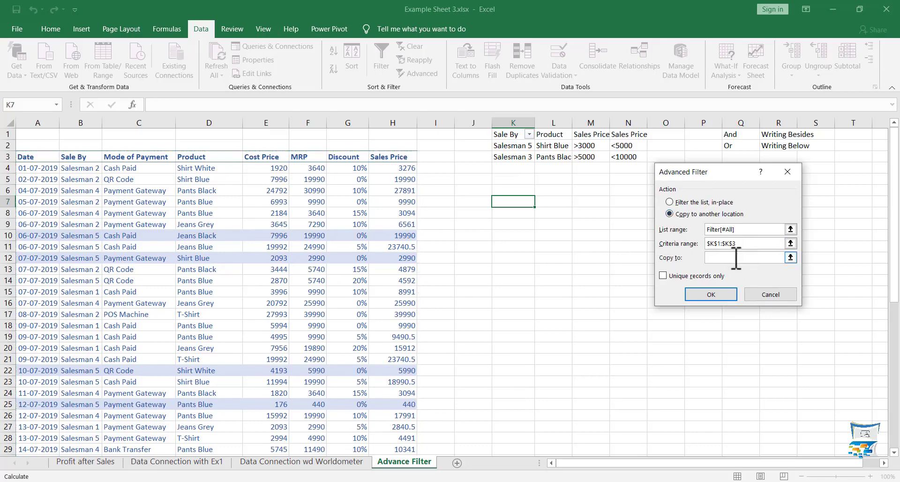
{"action": "left_click", "coordinate": [510, 257]}
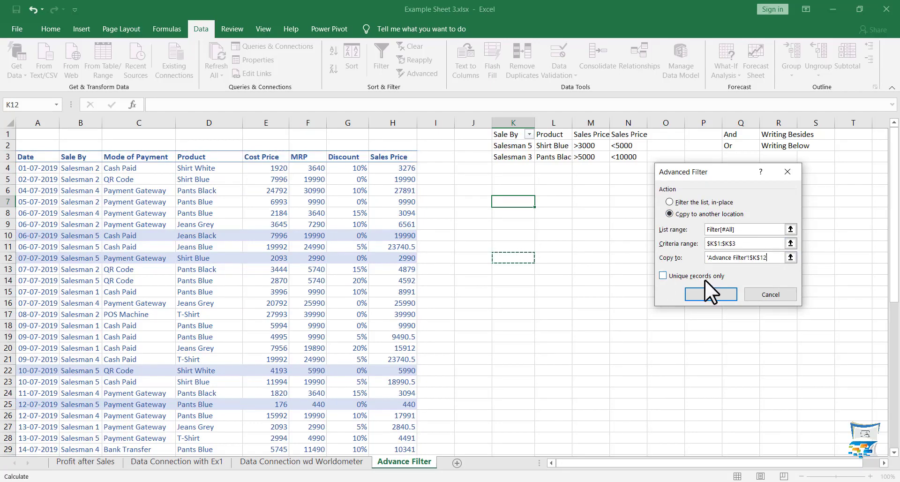
Step: Set the Advanced Filter to unique records only, with destination K13 and empty list and criteria ranges
{"action": "left_click", "coordinate": [662, 276]}
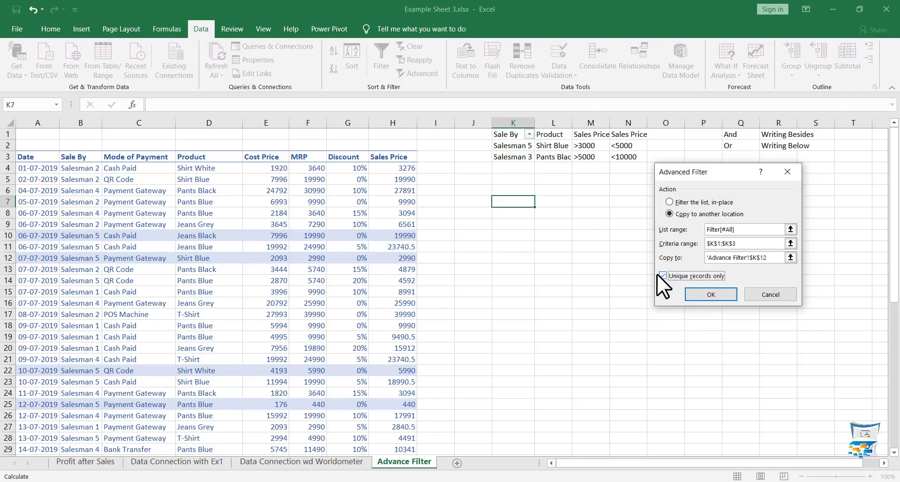
{"action": "left_click", "coordinate": [518, 269]}
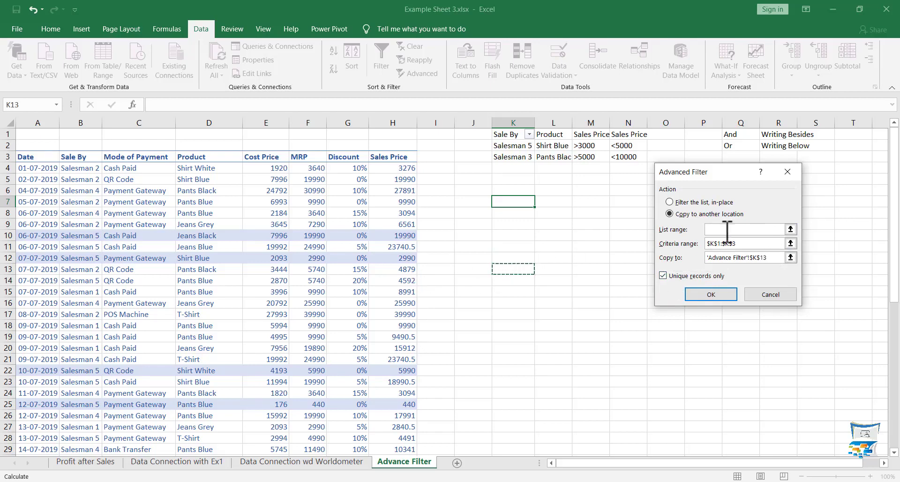
{"action": "left_click", "coordinate": [743, 242]}
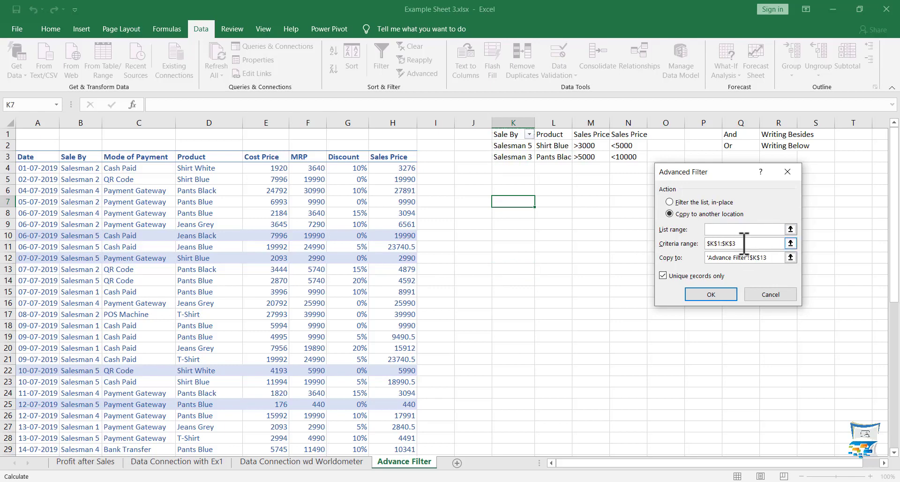
{"action": "key", "text": "BackSpace"}
{"action": "key", "text": "BackSpace"}
{"action": "key", "text": "BackSpace"}
Step: Extract the unique products to K13 using the table's Product column, Filter[[#All],[Product]], as list range, and review the resulting list
{"action": "left_click", "coordinate": [731, 229]}
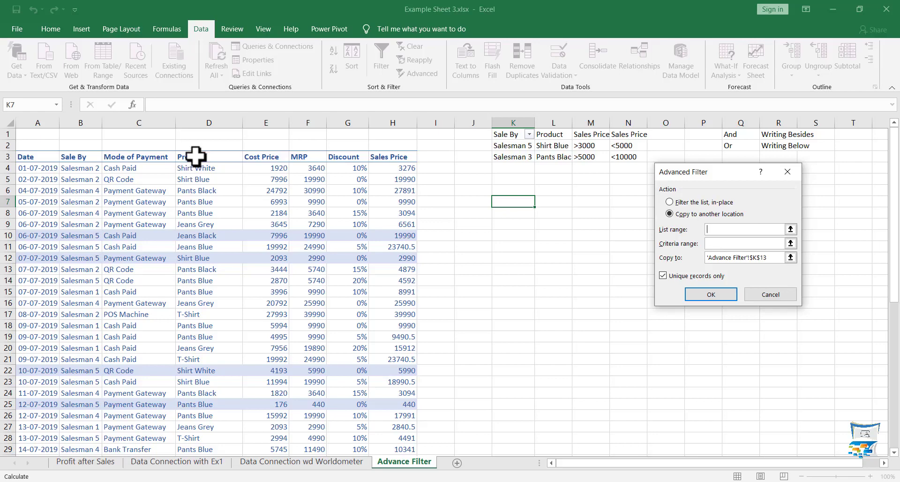
{"action": "left_click_drag", "start_coordinate": [196, 156], "coordinate": [190, 417]}
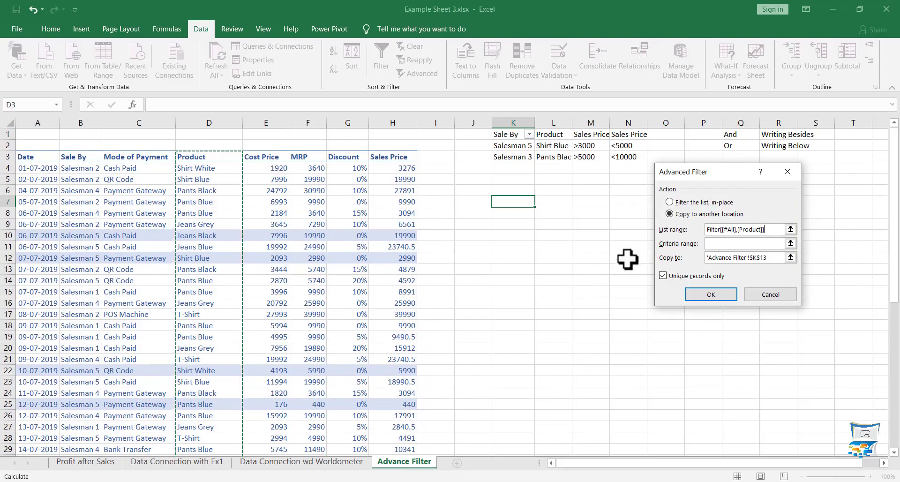
{"action": "left_click", "coordinate": [710, 293]}
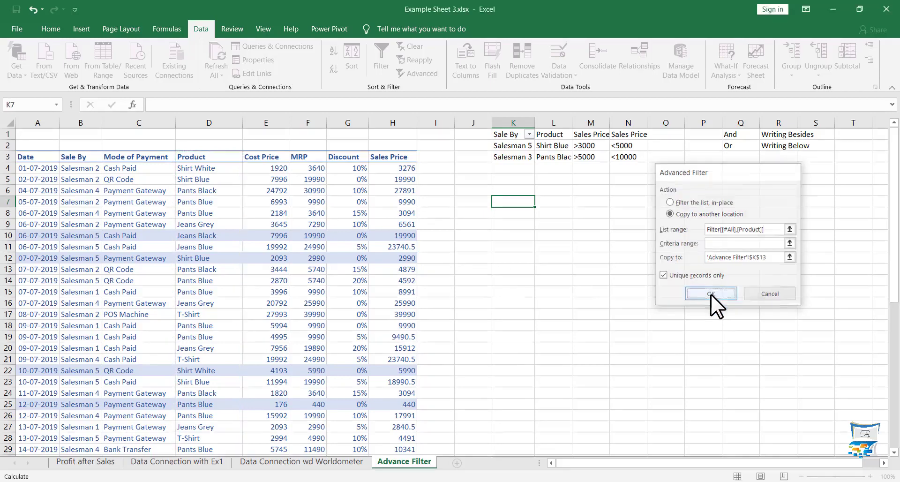
{"action": "left_click", "coordinate": [516, 269]}
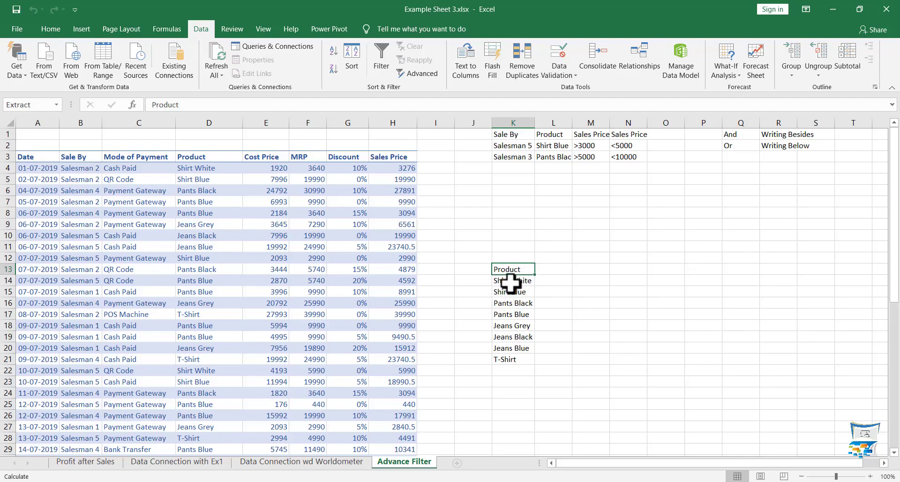
{"action": "left_click", "coordinate": [514, 348]}
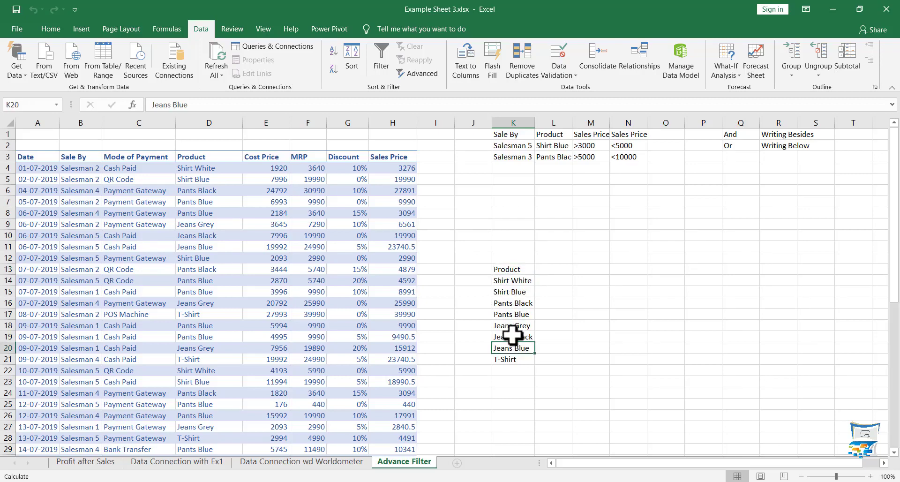
{"action": "left_click", "coordinate": [524, 359]}
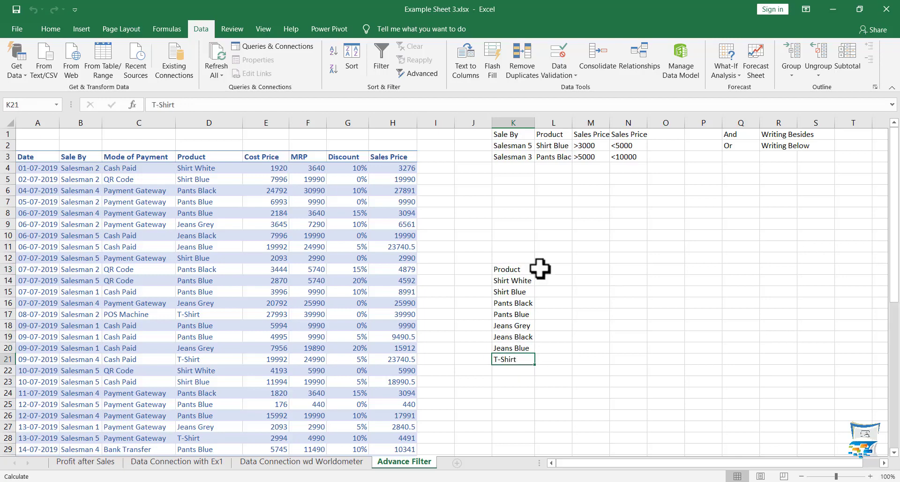
Step: Delete the extracted product list in K13:K21
{"action": "left_click_drag", "start_coordinate": [525, 269], "coordinate": [522, 359]}
{"action": "key", "text": "Delete"}
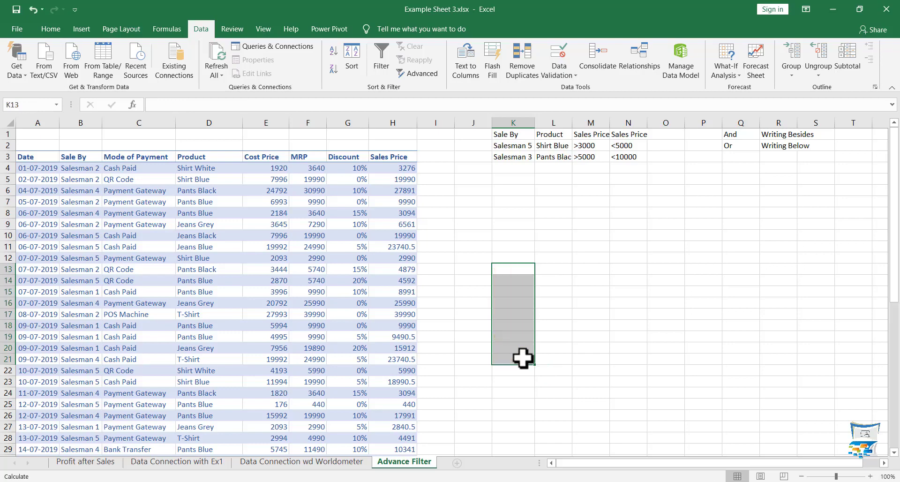
{"action": "left_click", "coordinate": [574, 257]}
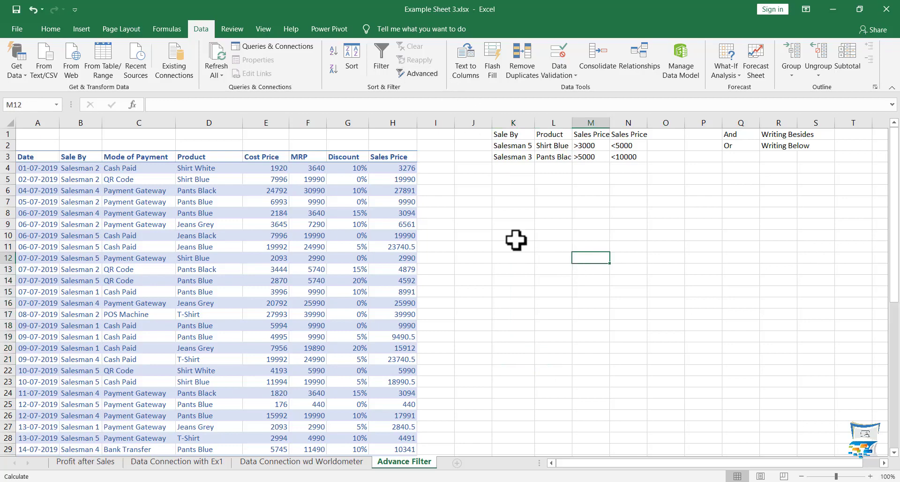
Step: Clear the criteria in row 3, the Sales Price criteria and the Sale By heading, keeping only Product and Shirt Blue in L1:L2
{"action": "left_click", "coordinate": [555, 145]}
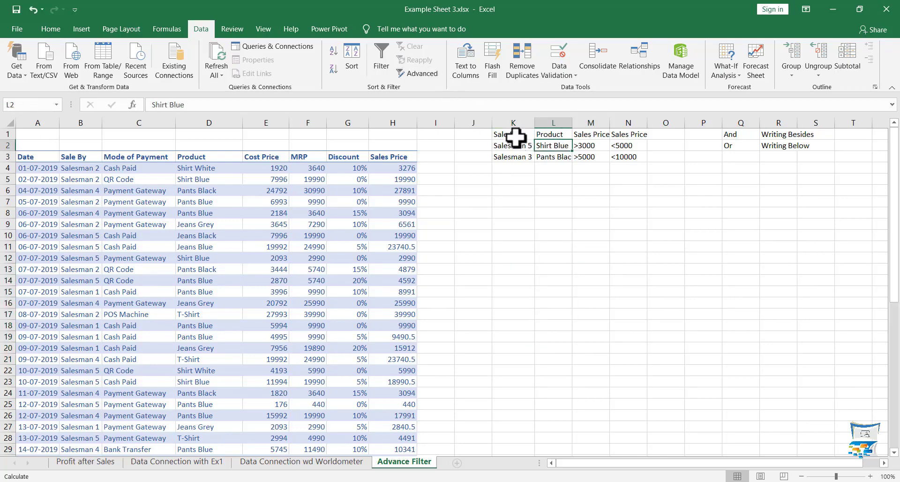
{"action": "left_click_drag", "start_coordinate": [502, 159], "coordinate": [617, 160]}
{"action": "left_click_drag", "start_coordinate": [617, 160], "coordinate": [624, 159]}
{"action": "key", "text": "Delete"}
{"action": "left_click_drag", "start_coordinate": [592, 135], "coordinate": [619, 144]}
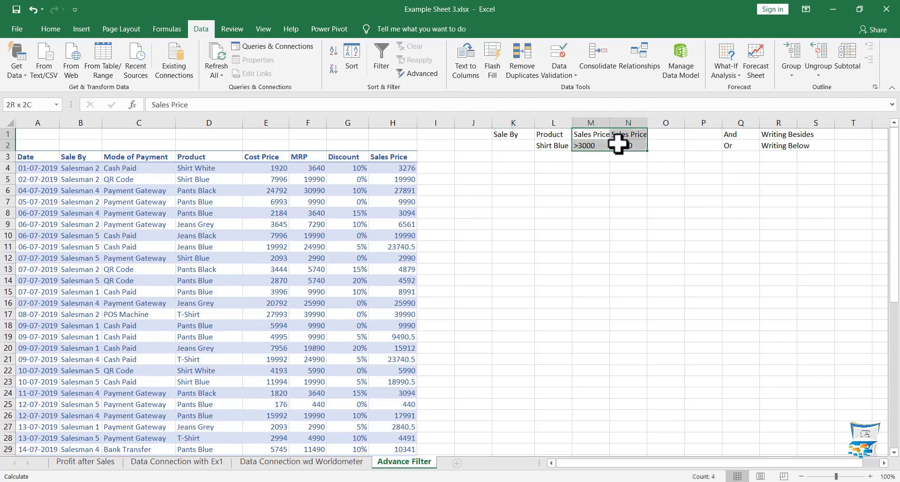
{"action": "key", "text": "Delete"}
{"action": "left_click", "coordinate": [508, 135]}
{"action": "key", "text": "Delete"}
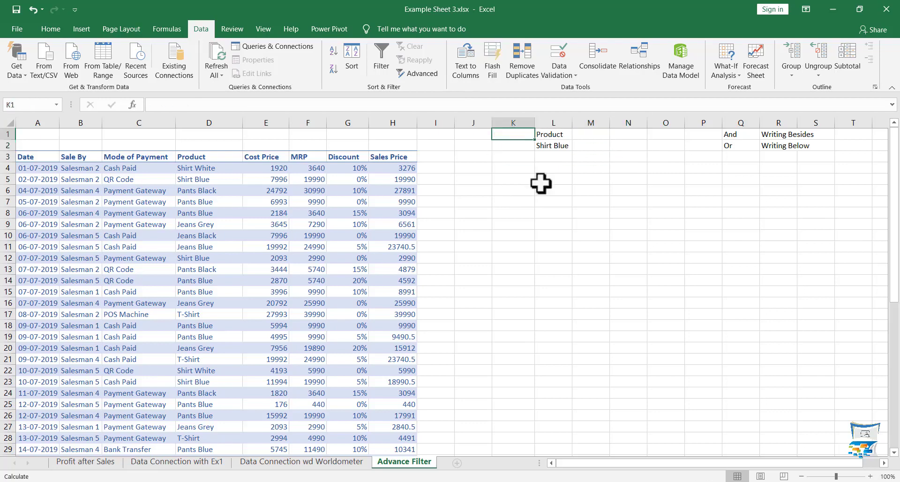
Step: Set up an Advanced Filter with the whole table, Filter[#All], as list range and L1:L2 as criteria range
{"action": "left_click", "coordinate": [591, 167]}
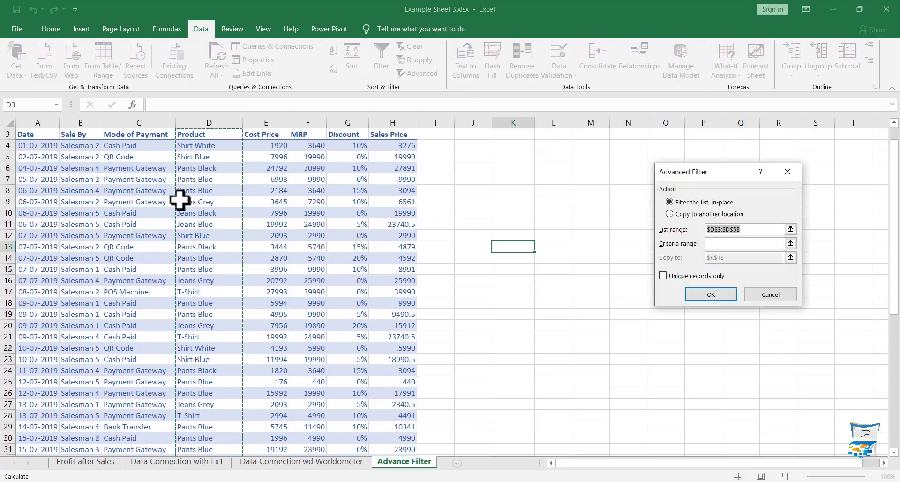
{"action": "scroll", "coordinate": [160, 201], "scroll_direction": "up", "scroll_amount": 1}
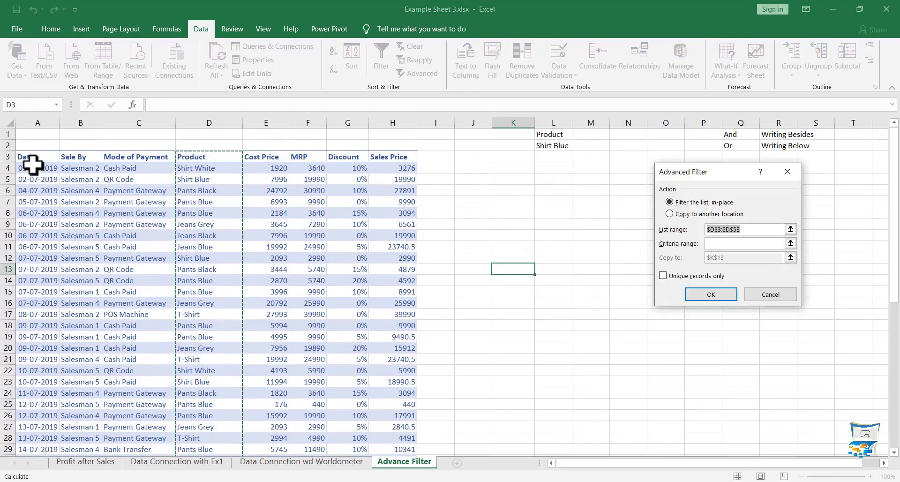
{"action": "left_click_drag", "start_coordinate": [33, 158], "coordinate": [396, 438]}
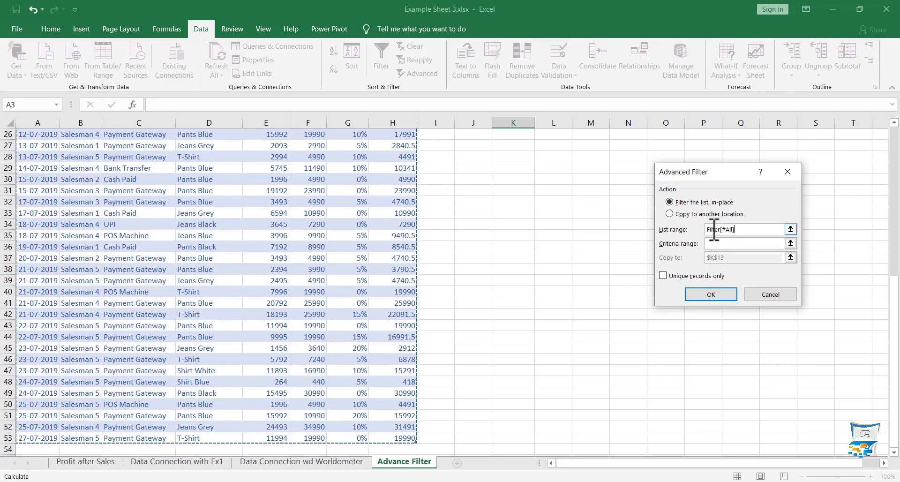
{"action": "scroll", "coordinate": [449, 259], "scroll_direction": "up", "scroll_amount": 8}
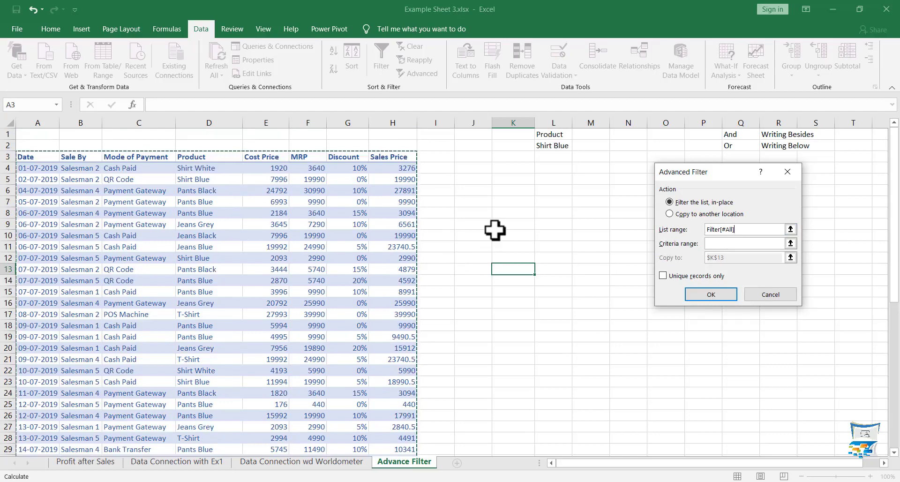
{"action": "left_click", "coordinate": [713, 242]}
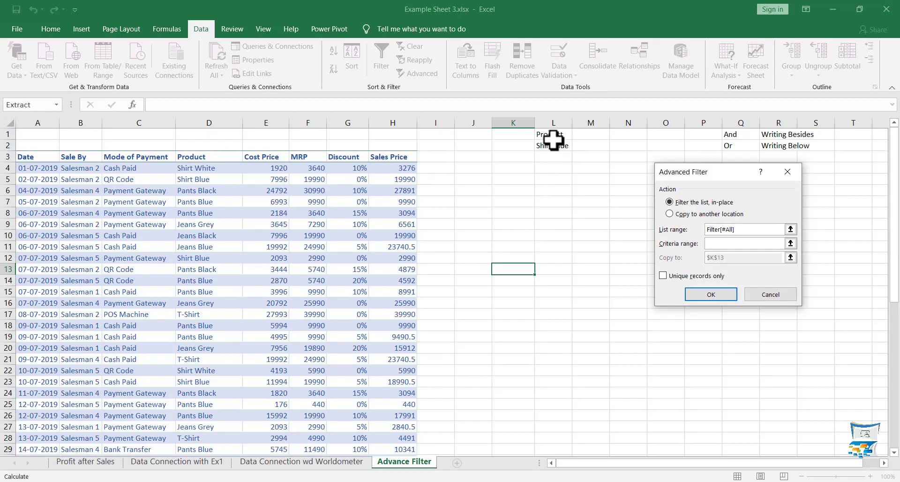
{"action": "left_click_drag", "start_coordinate": [553, 137], "coordinate": [553, 146]}
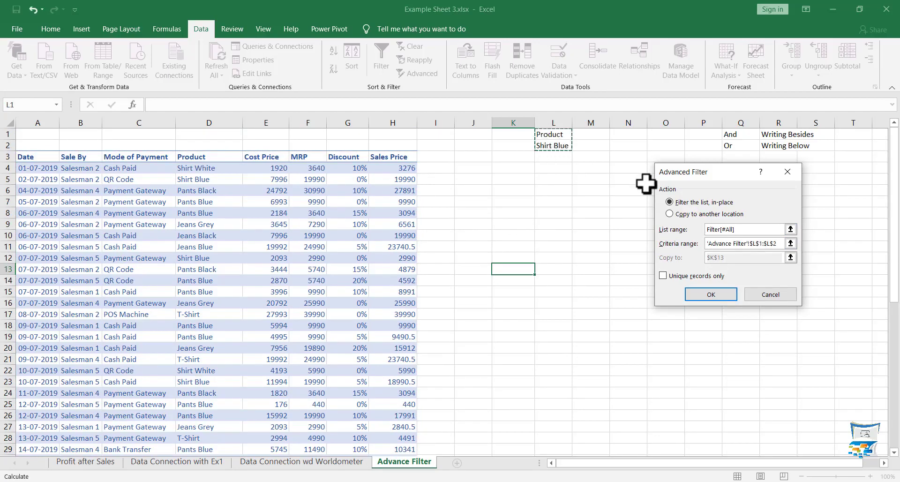
Step: Copy the filtered Shirt Blue records to K13 and check the Product entries in the extract
{"action": "left_click", "coordinate": [680, 215]}
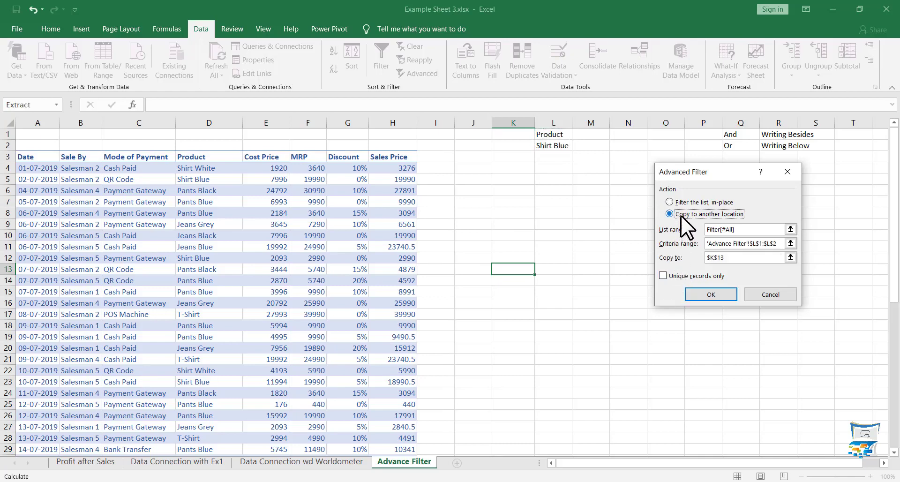
{"action": "left_click", "coordinate": [747, 257]}
{"action": "left_click", "coordinate": [508, 268]}
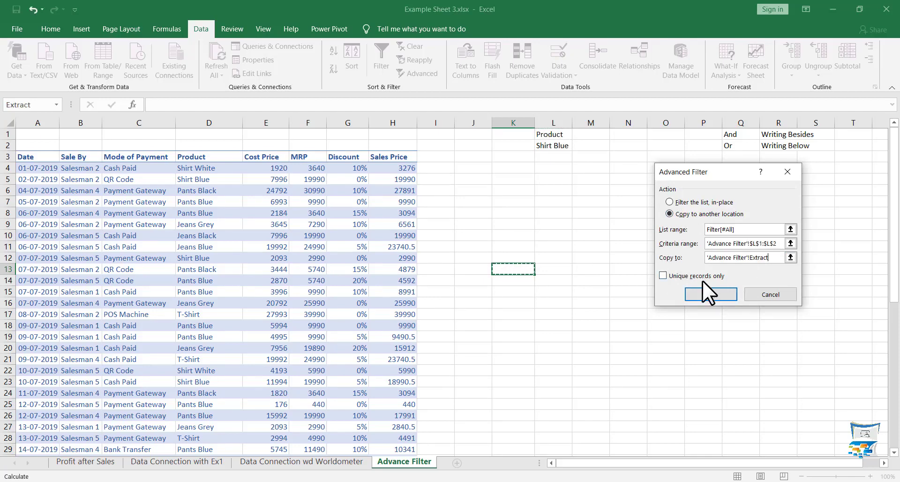
{"action": "left_click", "coordinate": [705, 295]}
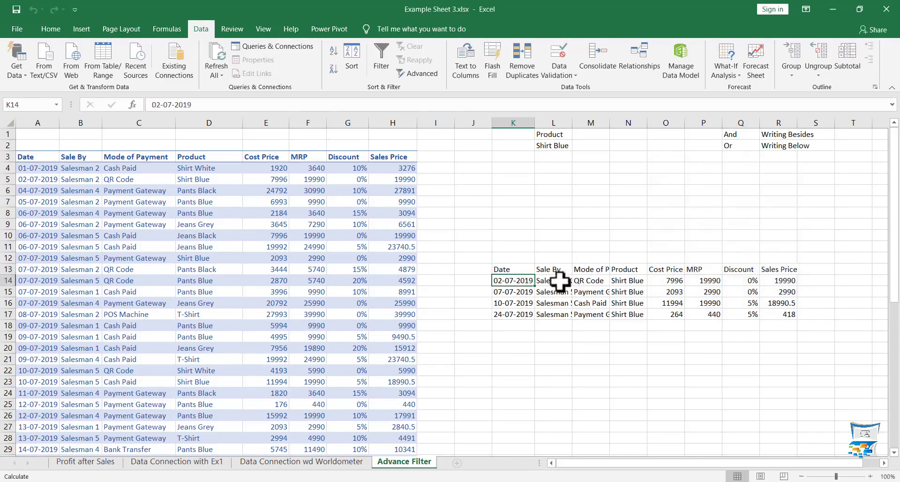
{"action": "left_click", "coordinate": [629, 281]}
{"action": "left_click", "coordinate": [628, 313]}
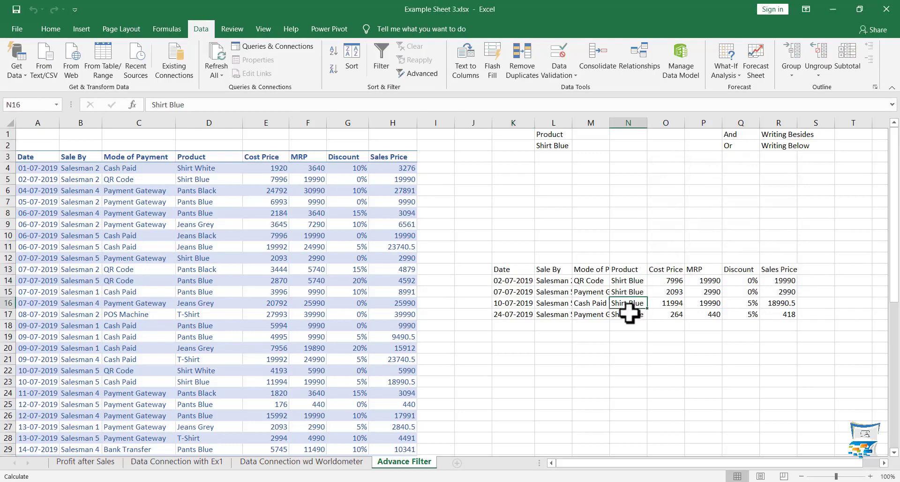
{"action": "left_click", "coordinate": [500, 349]}
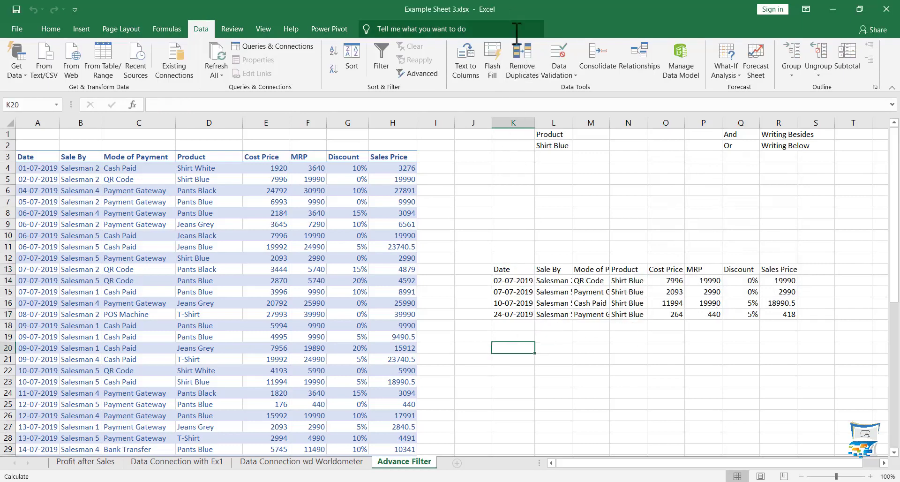
{"action": "left_click", "coordinate": [418, 77]}
{"action": "scroll", "coordinate": [522, 216], "scroll_direction": "up", "scroll_amount": 1}
{"action": "key", "text": "Return"}
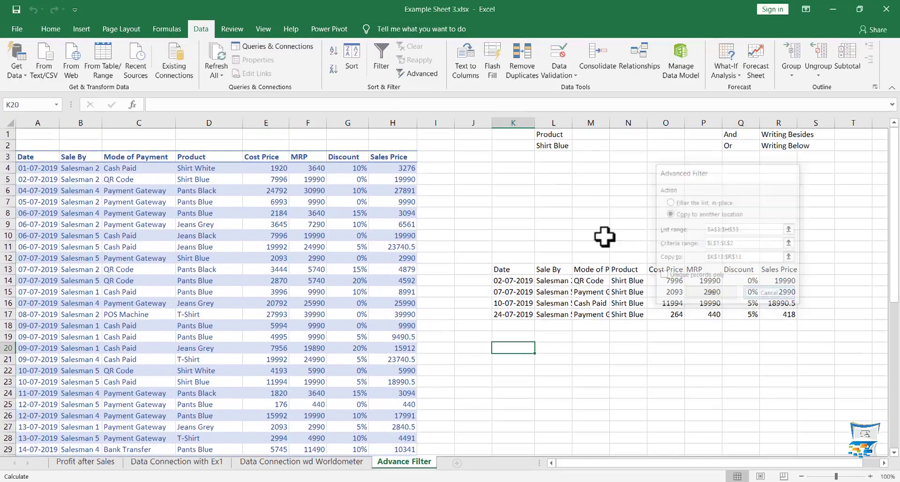
Step: Set the Product criterion in L2 to Pants Black and use the Product criteria cells as the Advanced Filter's criteria range
{"action": "left_click", "coordinate": [551, 145]}
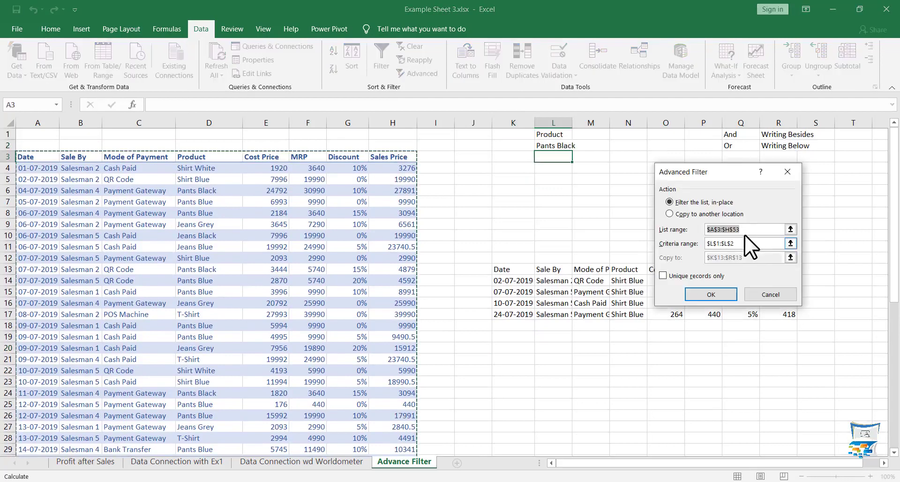
{"action": "left_click", "coordinate": [741, 243]}
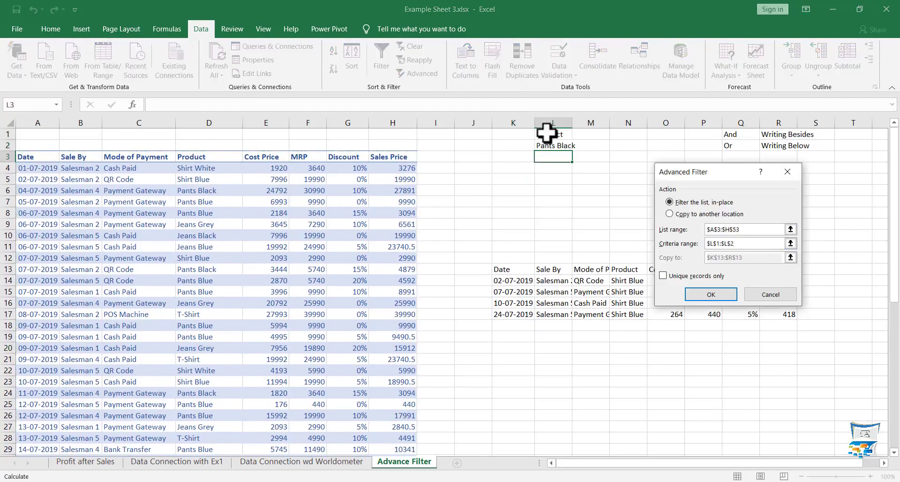
{"action": "left_click_drag", "start_coordinate": [544, 134], "coordinate": [557, 157]}
Step: Copy the filtered Pants Black records to K22 and check the Product entries in the extract
{"action": "left_click", "coordinate": [702, 215]}
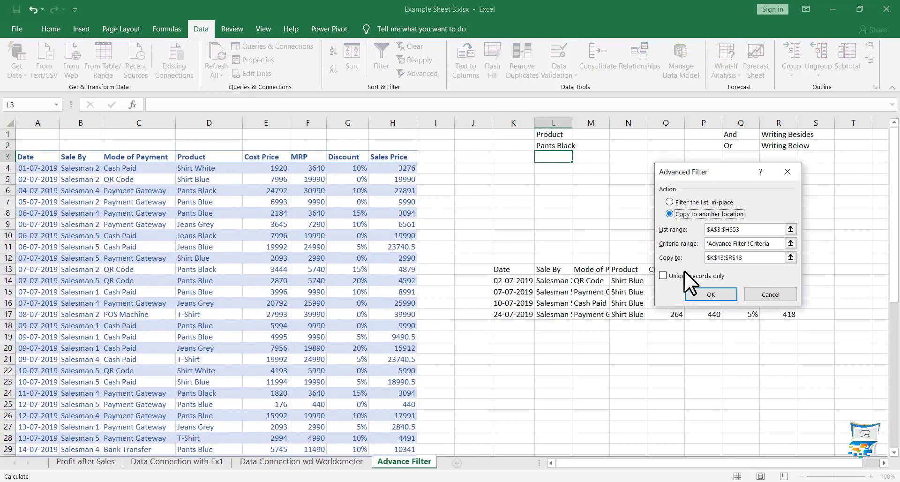
{"action": "left_click", "coordinate": [750, 258]}
{"action": "left_click", "coordinate": [508, 370]}
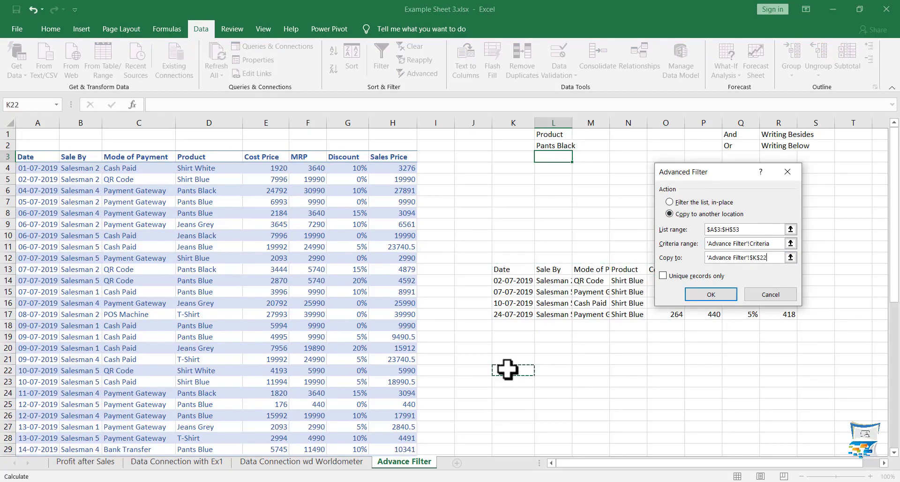
{"action": "left_click", "coordinate": [708, 296]}
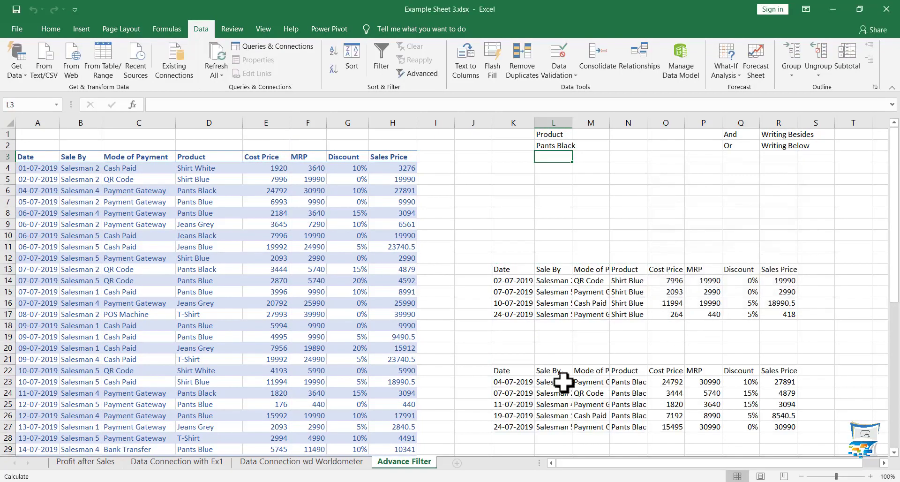
{"action": "left_click", "coordinate": [637, 425]}
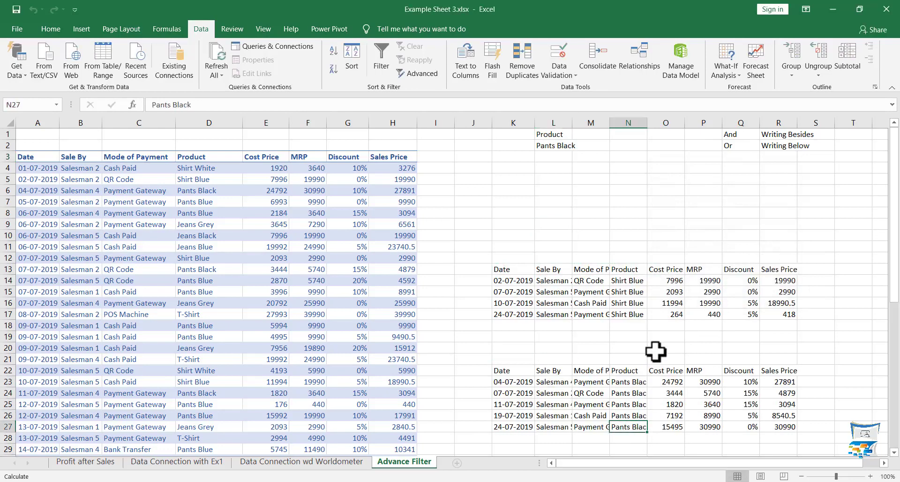